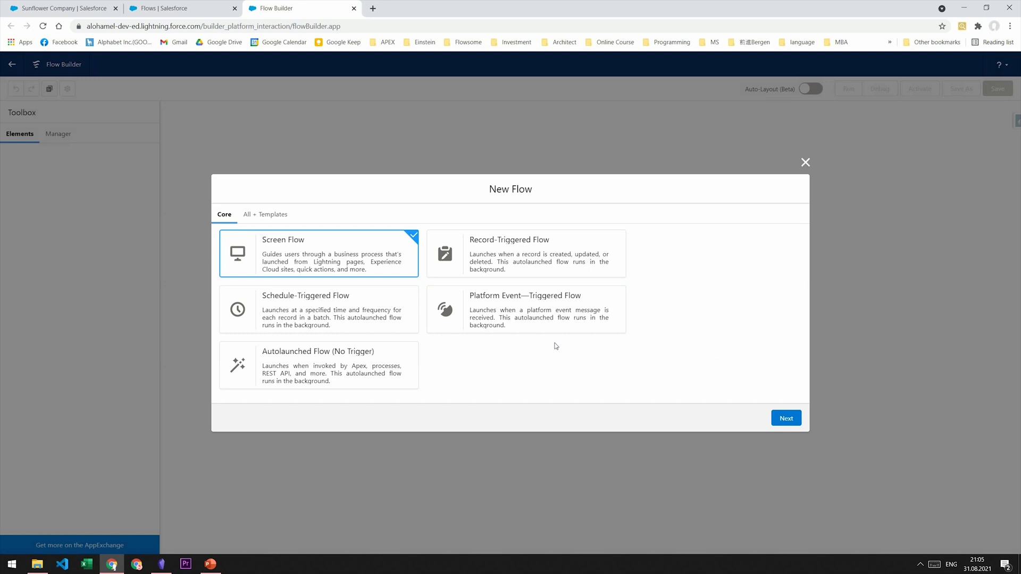
# Create a freeform Record-Triggered Flow triggered when a record is updated, running after save.
pyautogui.click(564, 267)
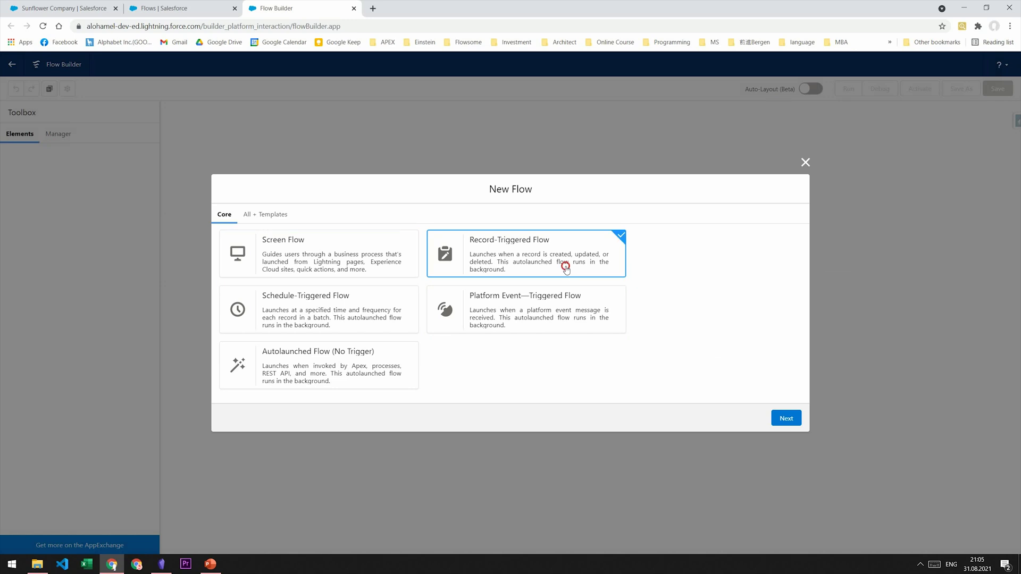
pyautogui.click(799, 418)
pyautogui.click(460, 294)
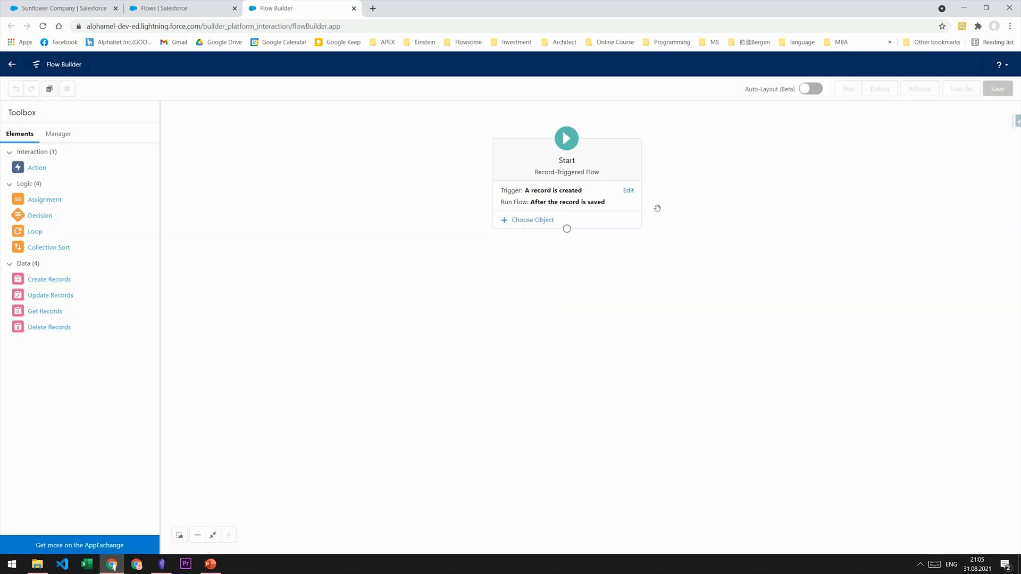
pyautogui.click(628, 191)
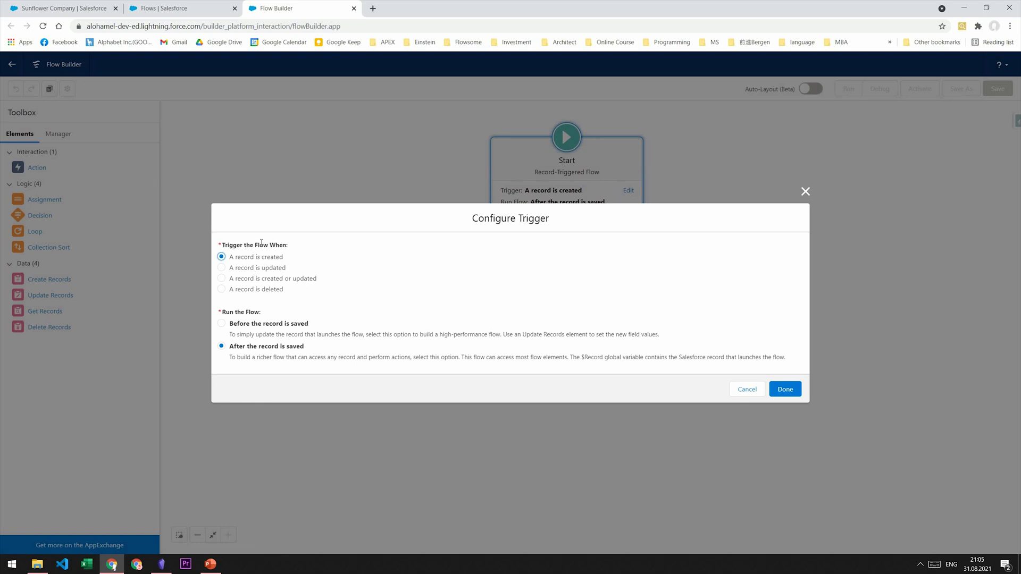
pyautogui.click(248, 270)
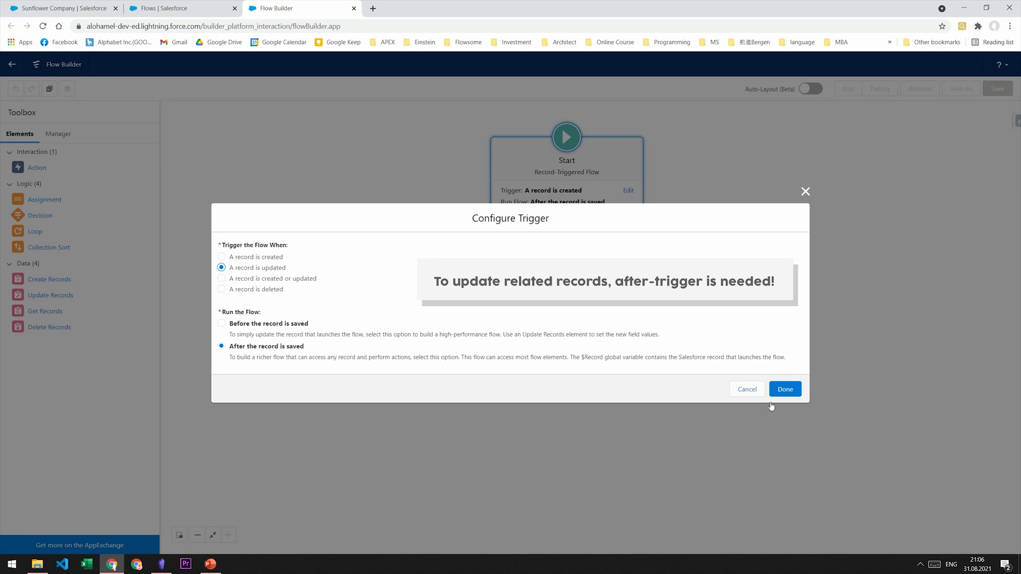
pyautogui.click(785, 392)
# Trigger on Account with condition Active__c Equals False, only when a record is updated to meet it.
pyautogui.click(569, 223)
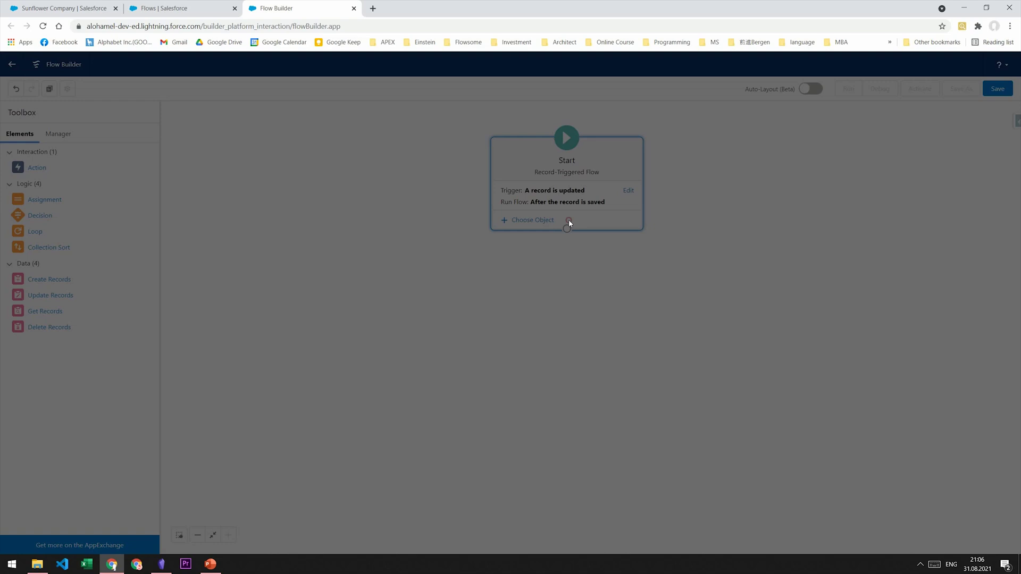
pyautogui.write('Account')
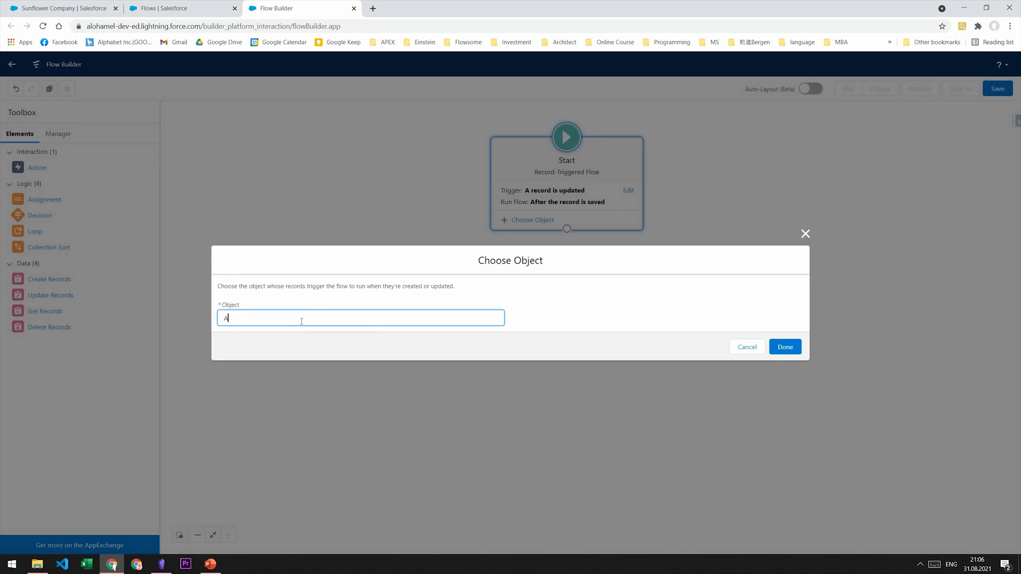
pyautogui.click(296, 334)
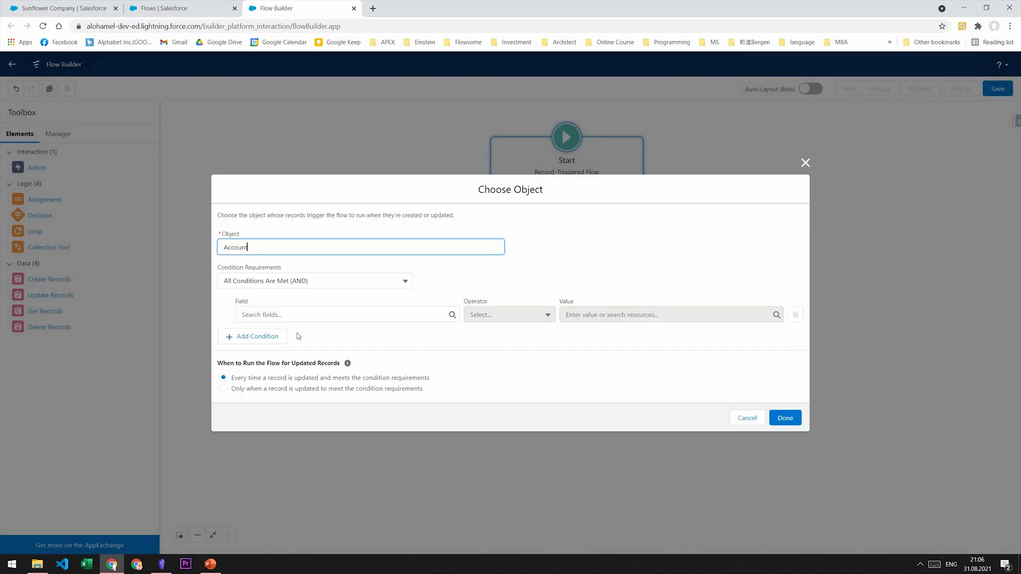
pyautogui.click(285, 314)
pyautogui.write('ac')
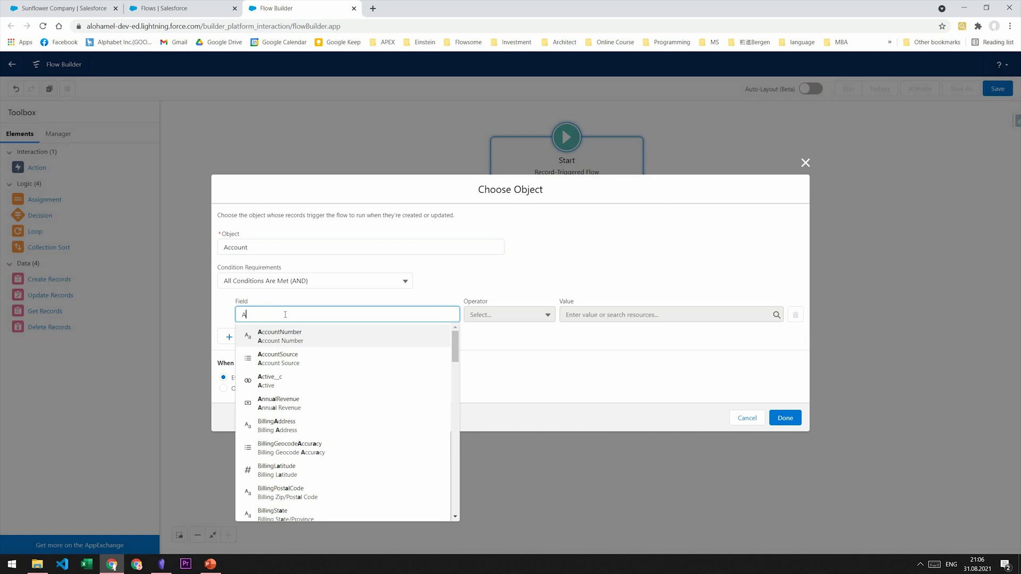
pyautogui.click(279, 381)
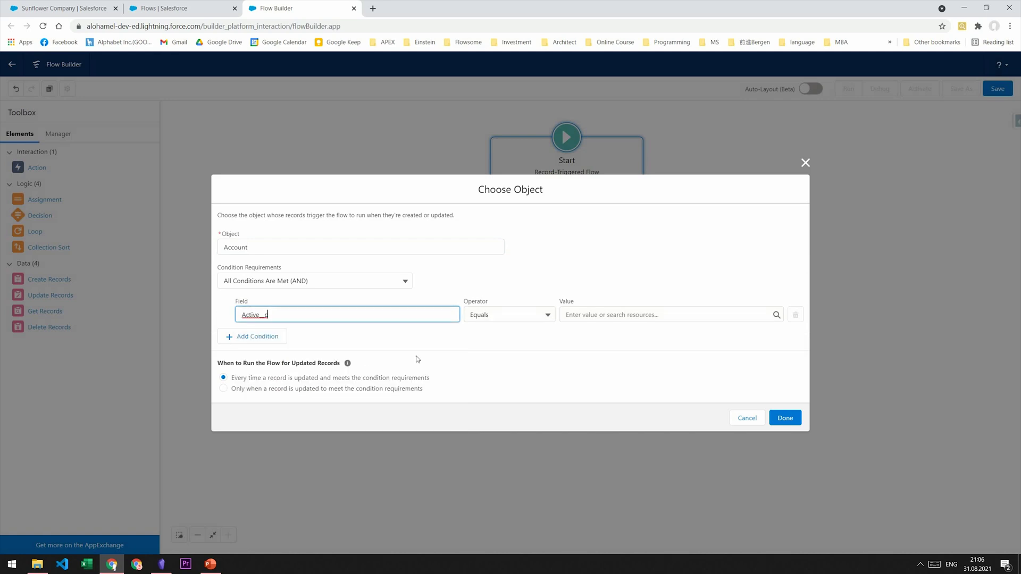
pyautogui.click(592, 317)
pyautogui.click(613, 348)
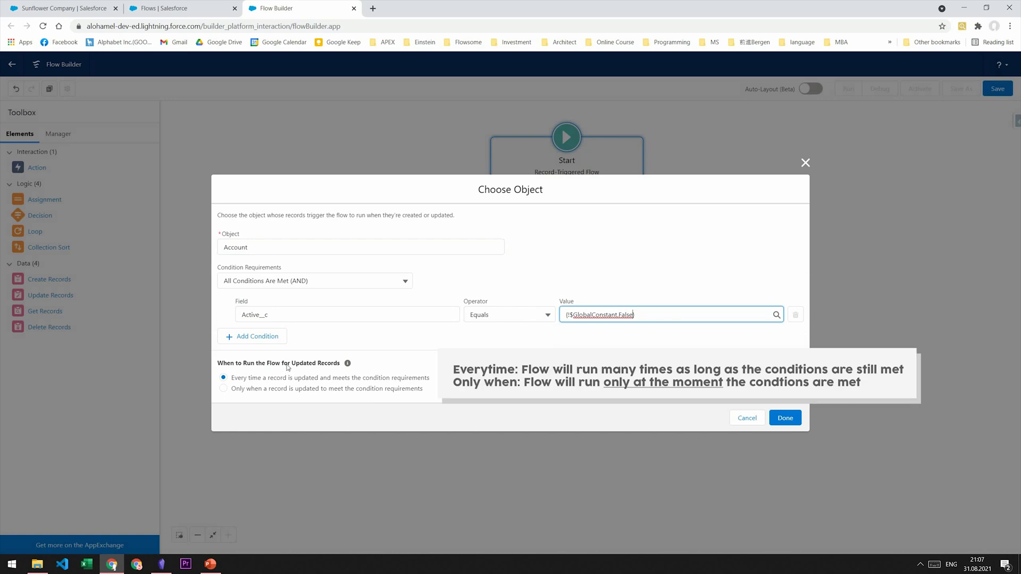
pyautogui.click(224, 389)
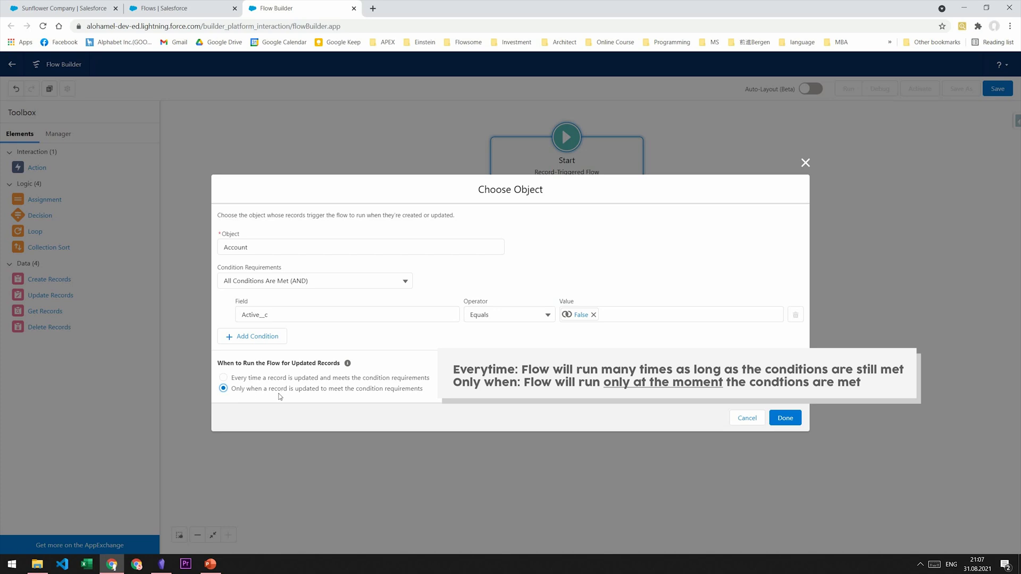
pyautogui.click(785, 418)
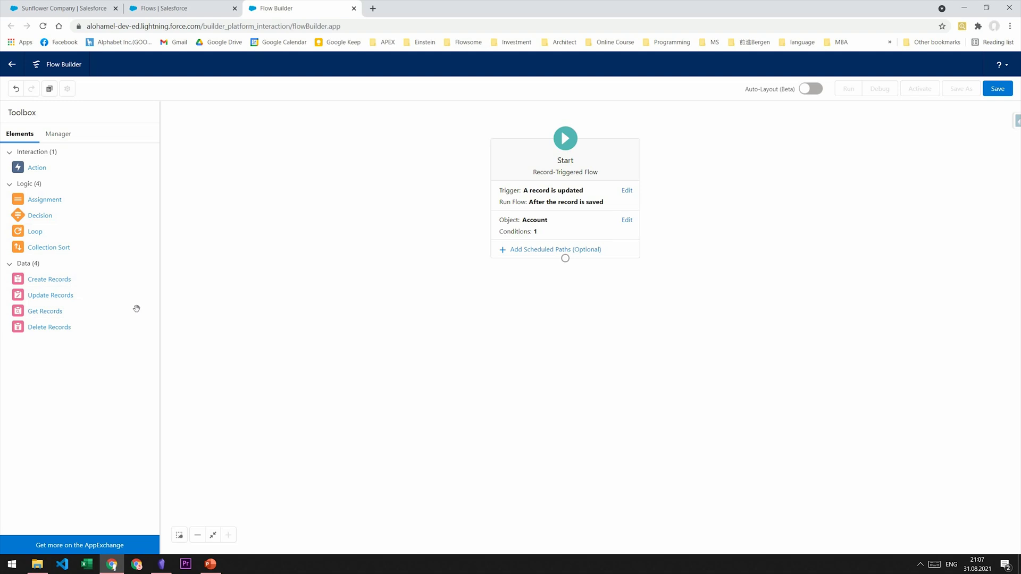
# Add a Get Records element labelled 'Get All Cases' that fetches Case records.
pyautogui.moveTo(57, 316); pyautogui.dragTo(556, 278)
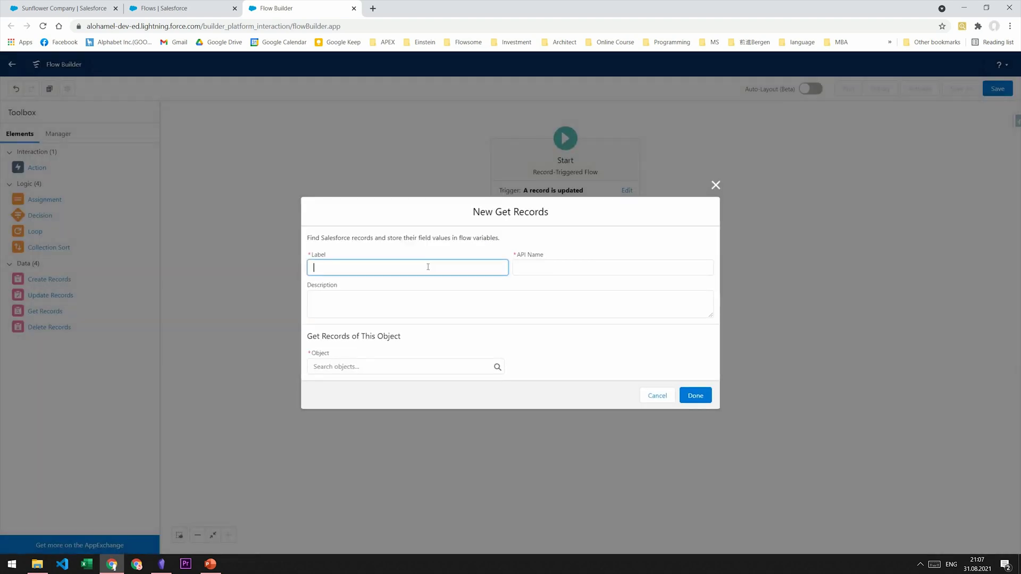
pyautogui.write('Get All Cases')
pyautogui.click(389, 364)
pyautogui.write('Cas')
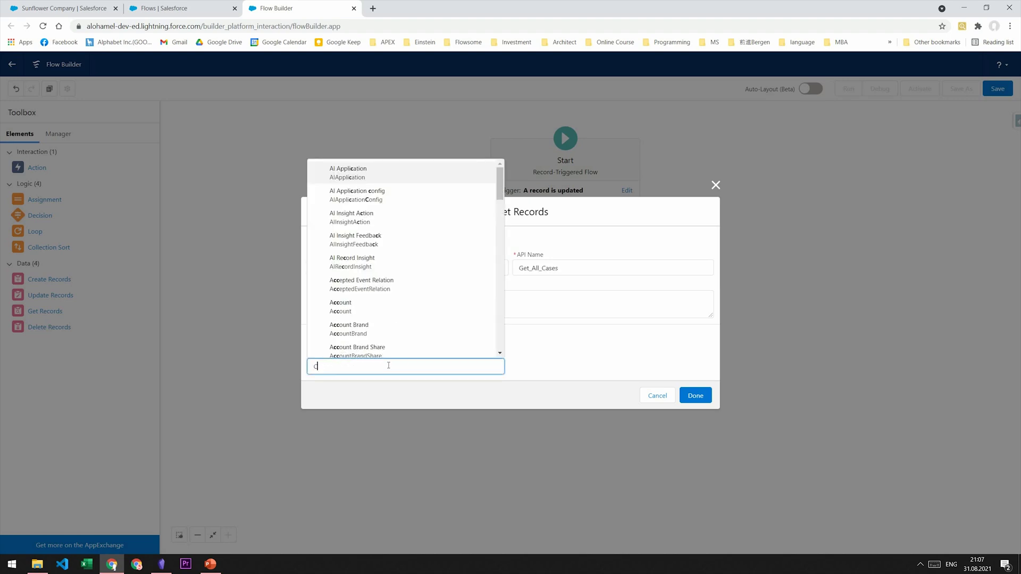
pyautogui.click(376, 262)
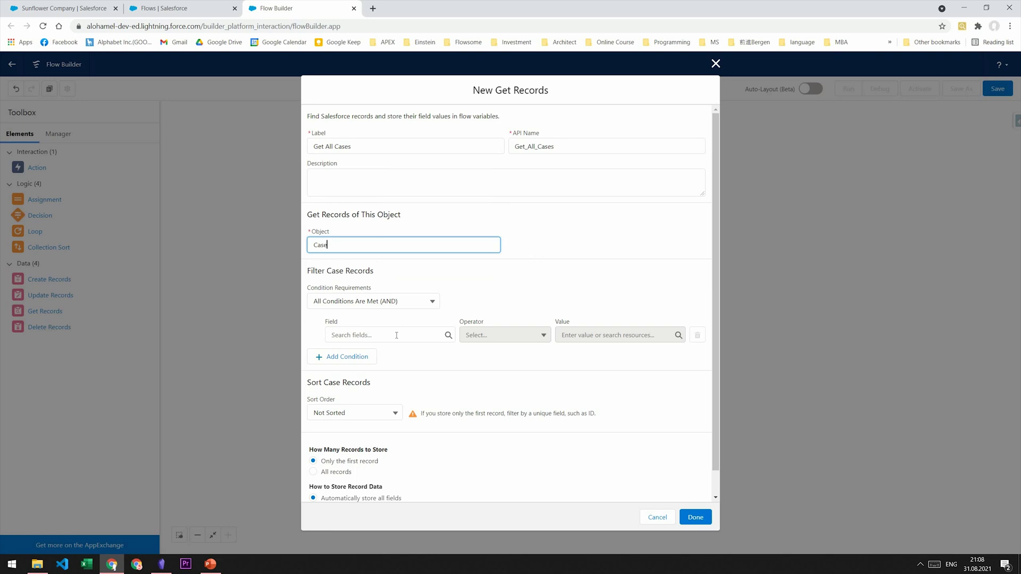
# Filter Cases by AccountId Equals $Record.Id and store all matching records.
pyautogui.click(353, 335)
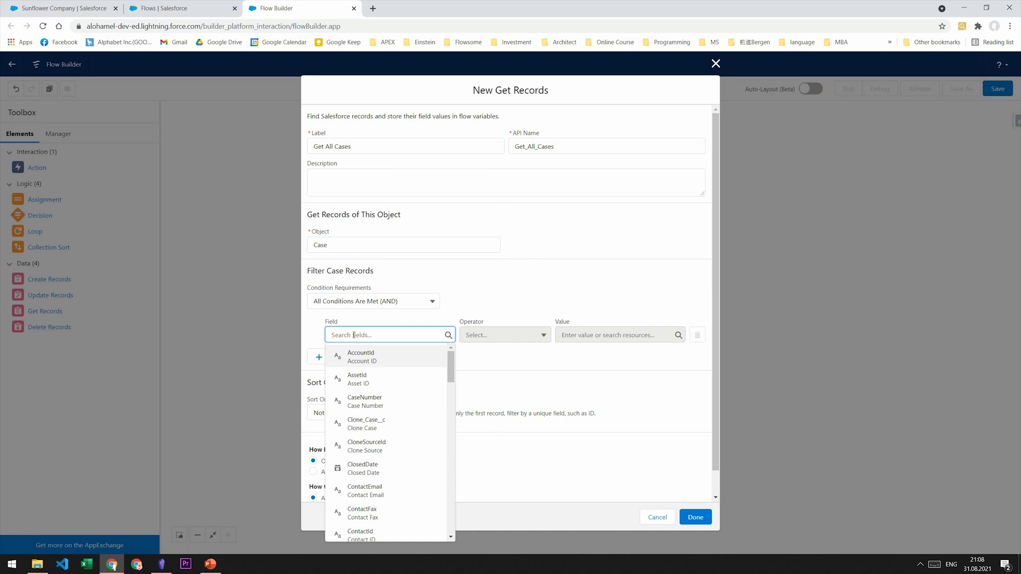
pyautogui.write('account')
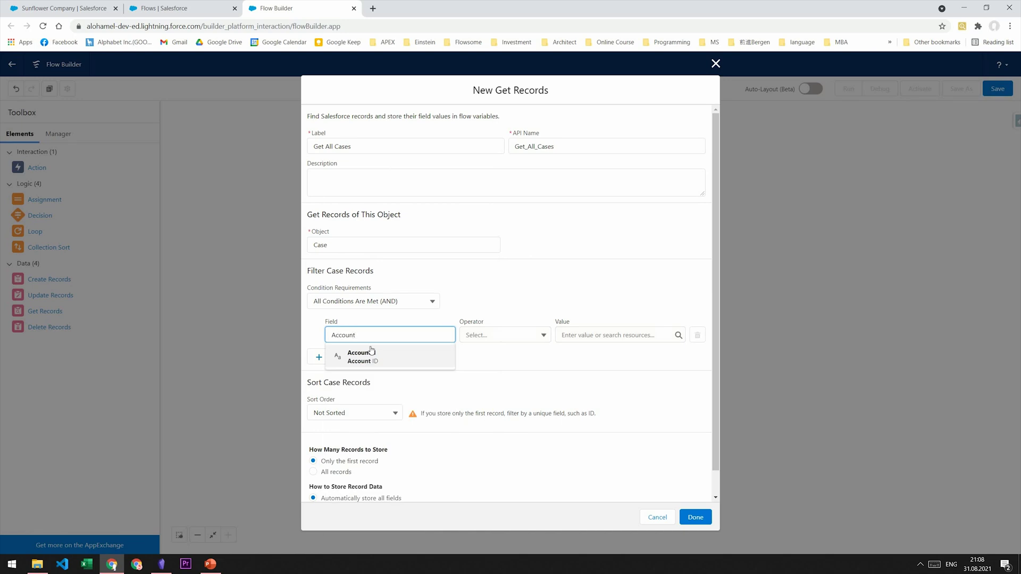
pyautogui.click(370, 348)
pyautogui.click(574, 335)
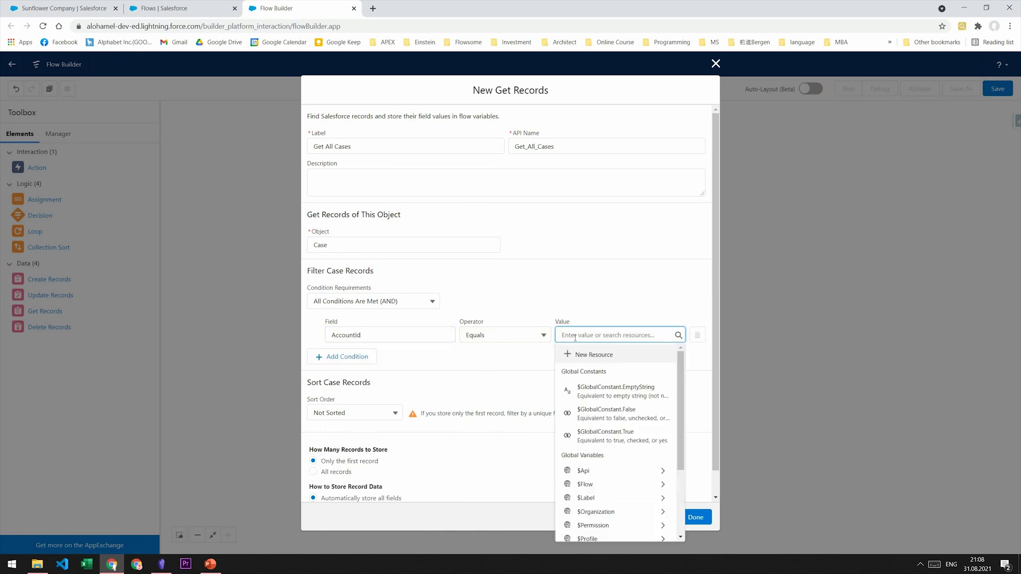
pyautogui.scroll(-5, 621, 428)
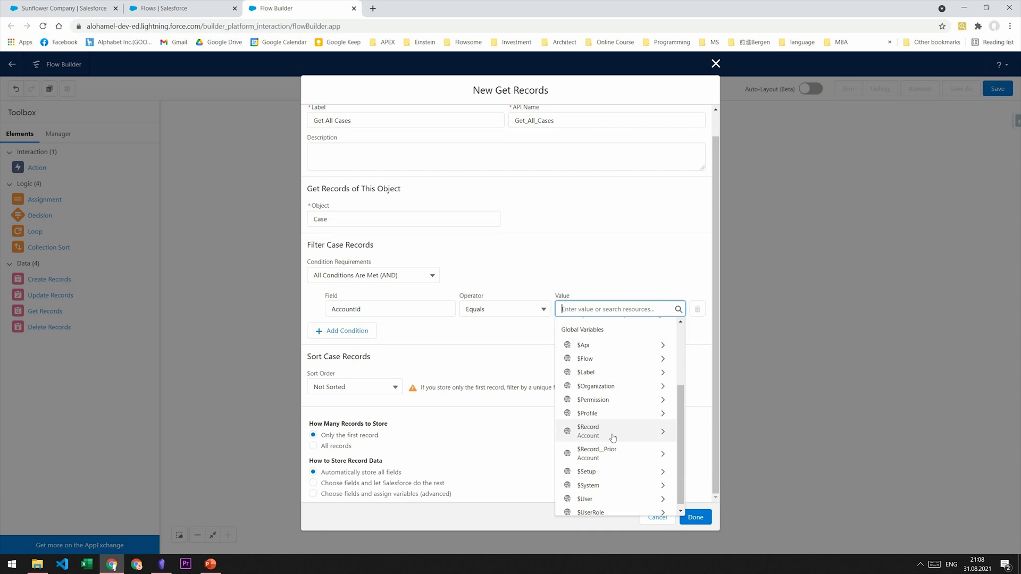
pyautogui.click(613, 437)
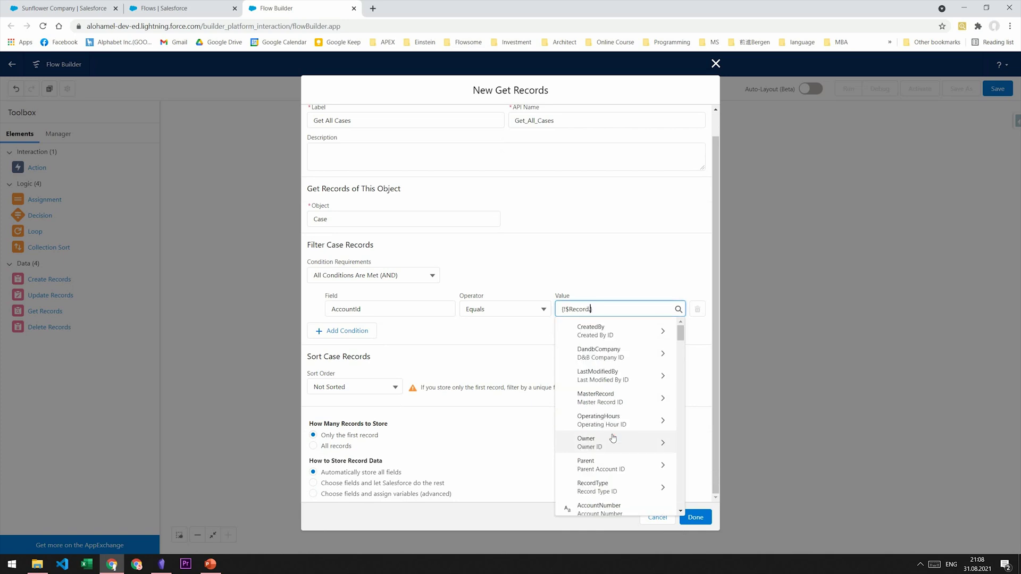
pyautogui.write('id')
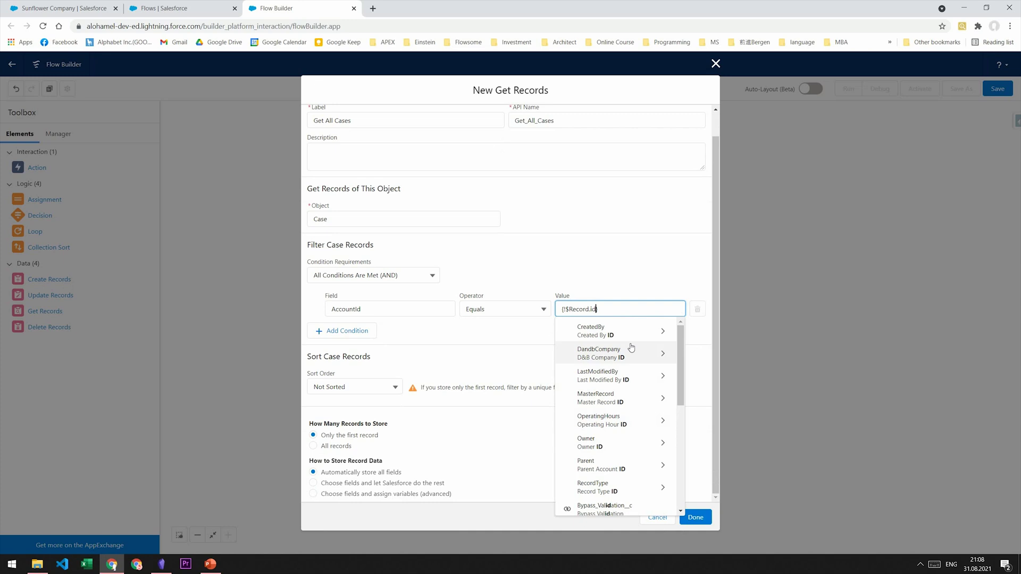
pyautogui.scroll(-3, 629, 343)
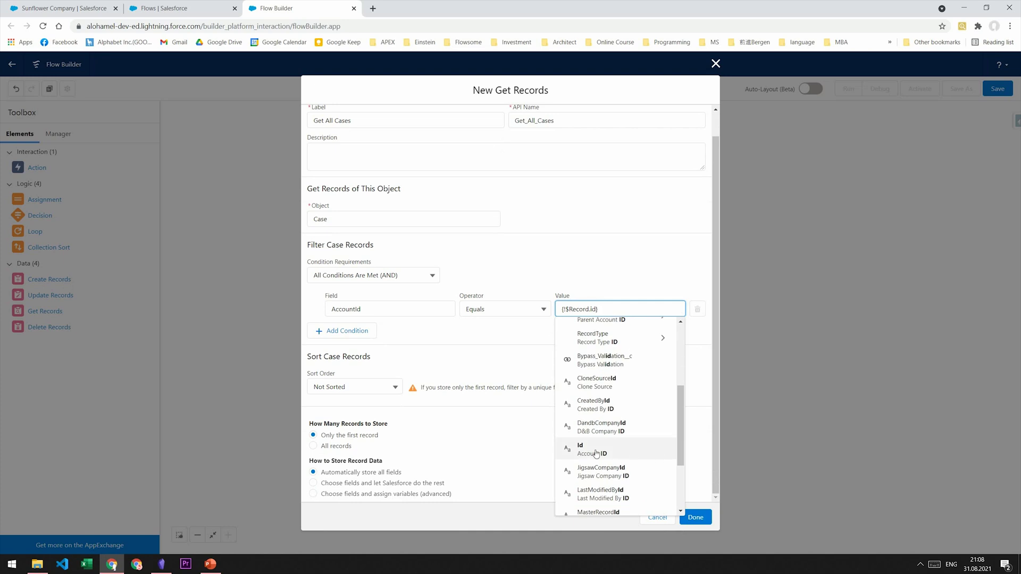
pyautogui.click(596, 452)
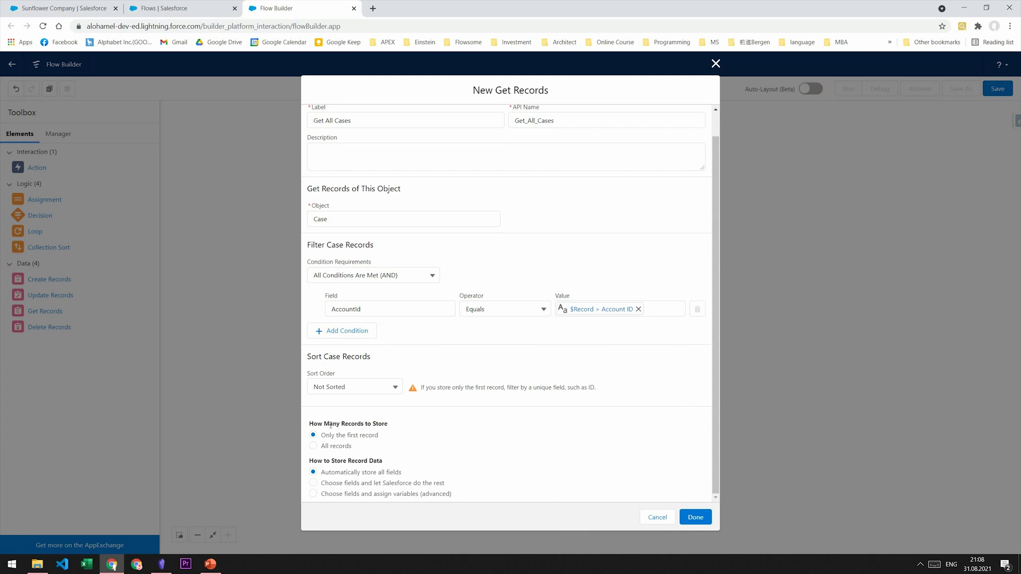
pyautogui.click(315, 450)
pyautogui.click(696, 517)
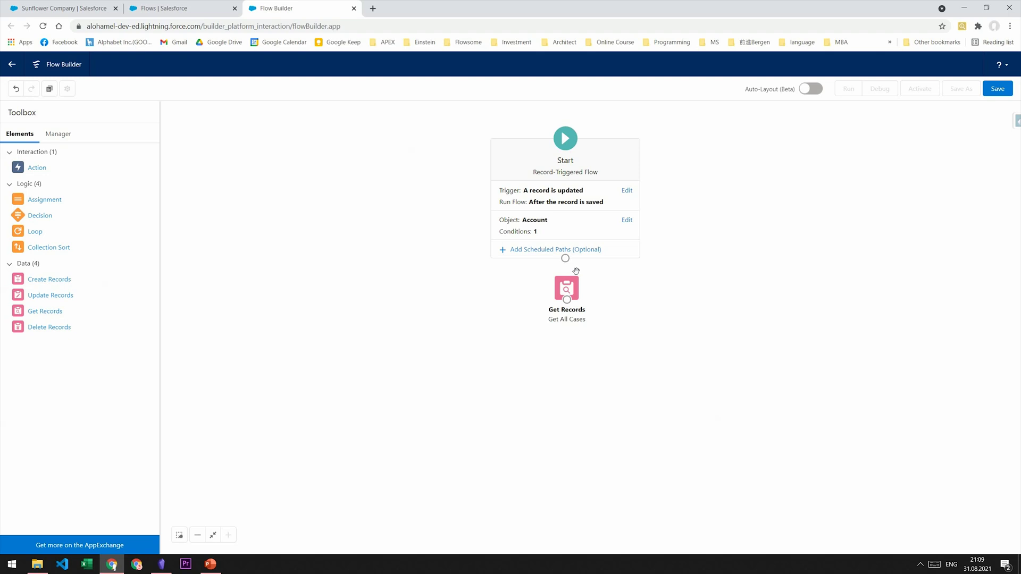
# Link Start to Get All Cases, then add 'Loop Through Cases' over Get_All_Cases' Cases and connect it.
pyautogui.moveTo(565, 258); pyautogui.dragTo(566, 290)
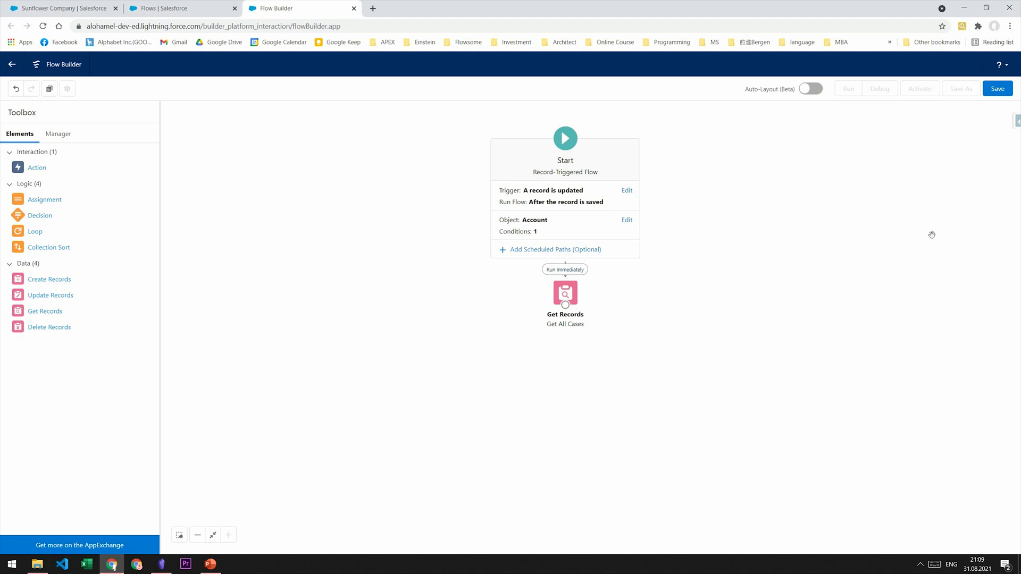
pyautogui.moveTo(33, 231); pyautogui.dragTo(547, 341)
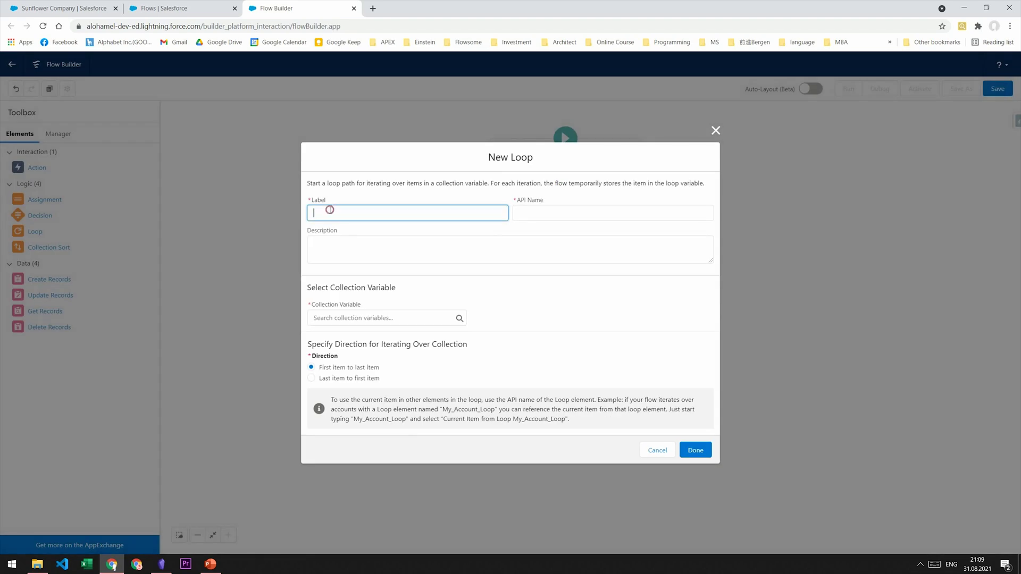
pyautogui.write('Loop Through Cases')
pyautogui.click(487, 262)
pyautogui.click(394, 318)
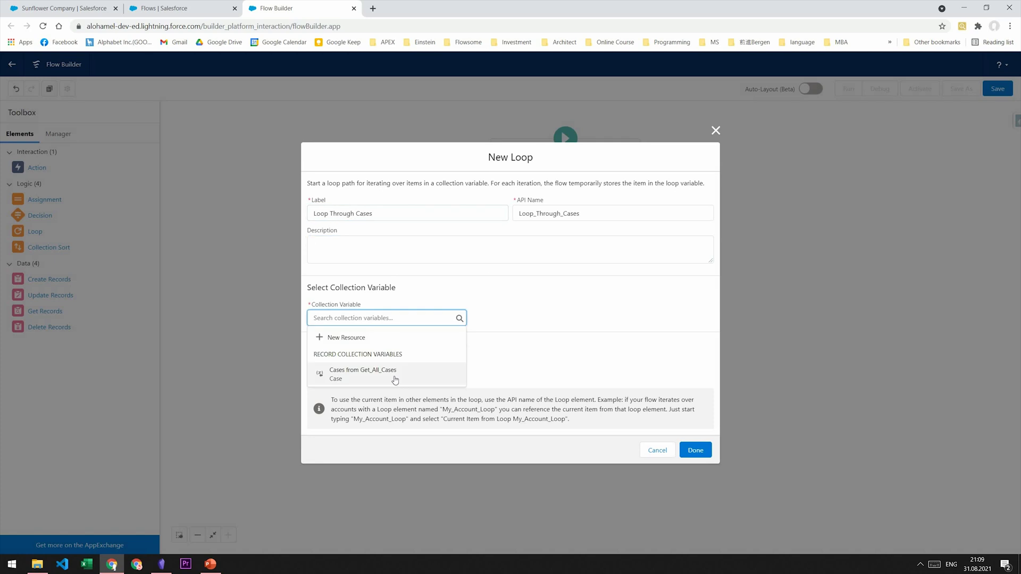
pyautogui.click(395, 375)
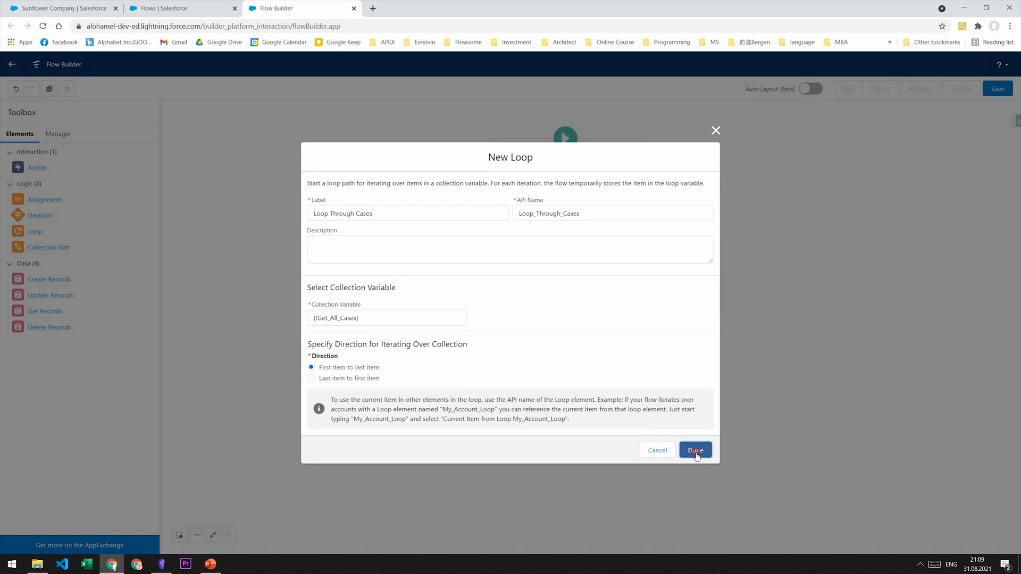
pyautogui.click(695, 450)
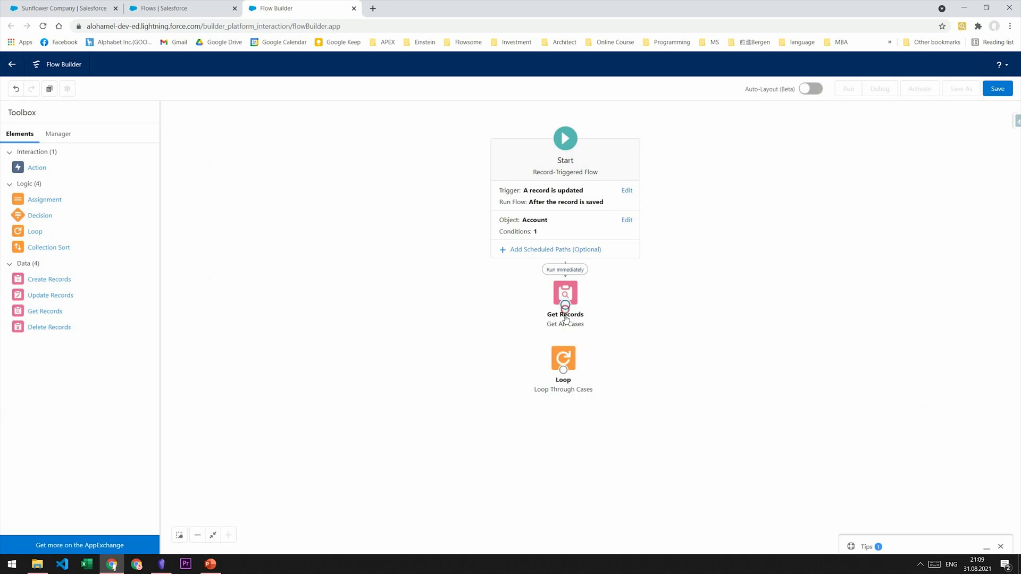
pyautogui.moveTo(566, 305); pyautogui.dragTo(564, 352)
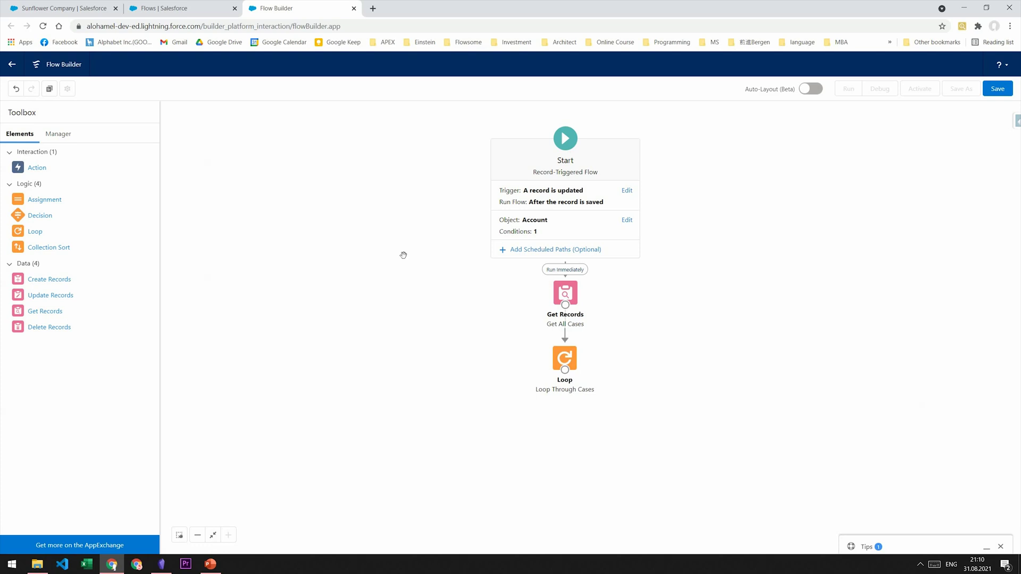
# Add assignment 'Change The Status Of Current Case' setting {!Loop_Through_Cases.Status} Equals Closed.
pyautogui.moveTo(45, 199); pyautogui.dragTo(617, 359)
pyautogui.write('Change ')
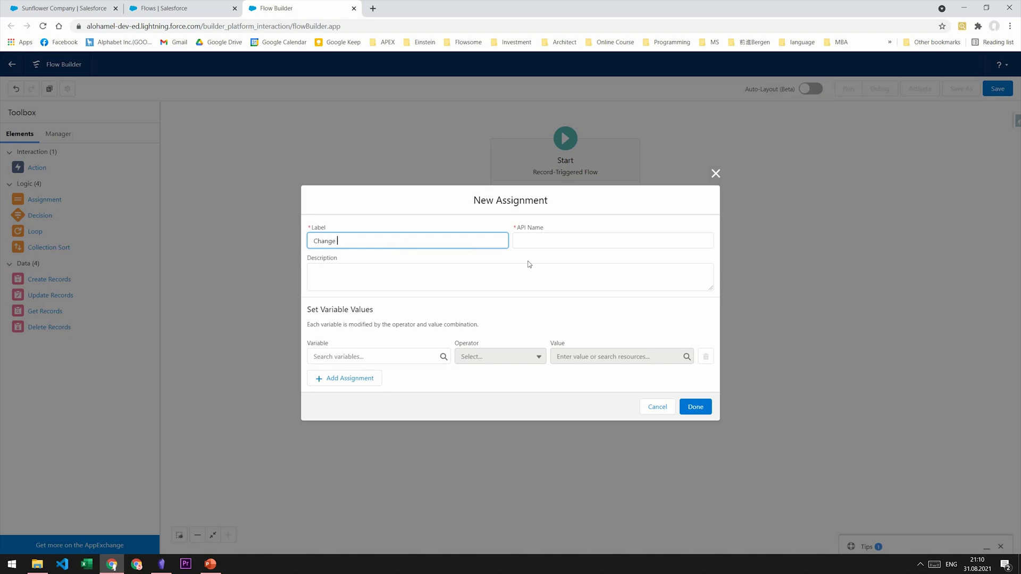
pyautogui.write('The Status Of Current Case')
pyautogui.click(519, 274)
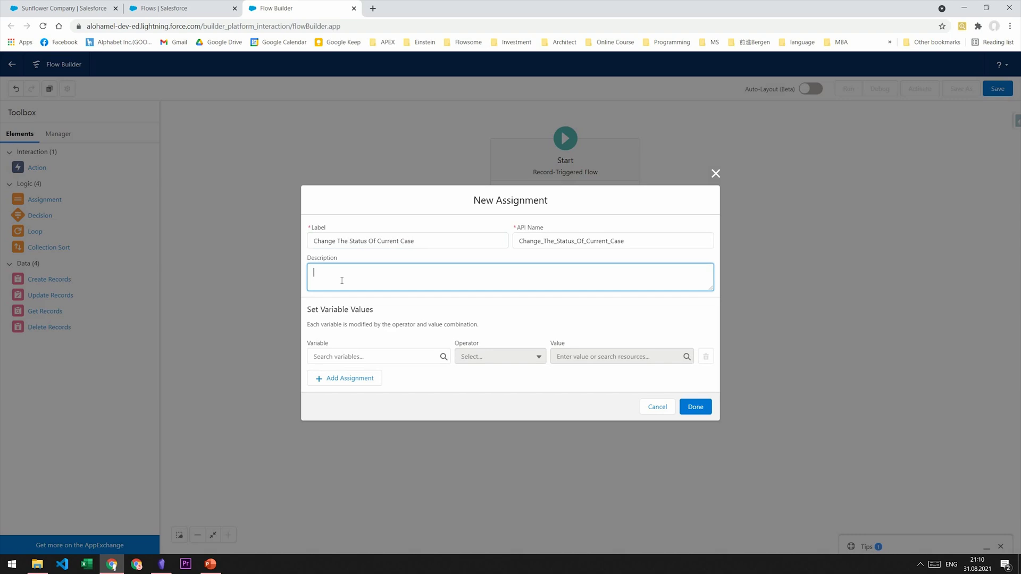
pyautogui.click(350, 356)
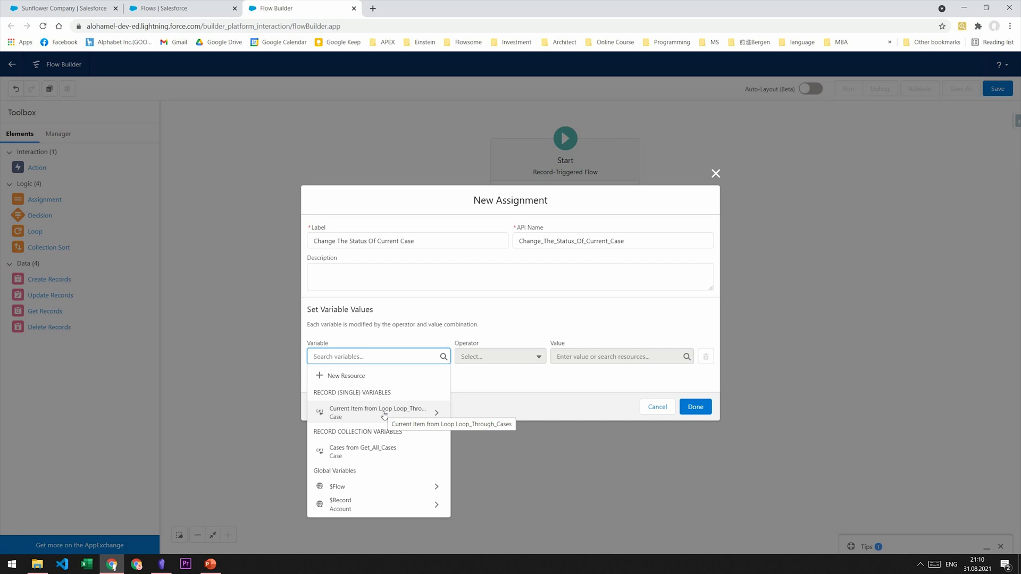
pyautogui.click(384, 414)
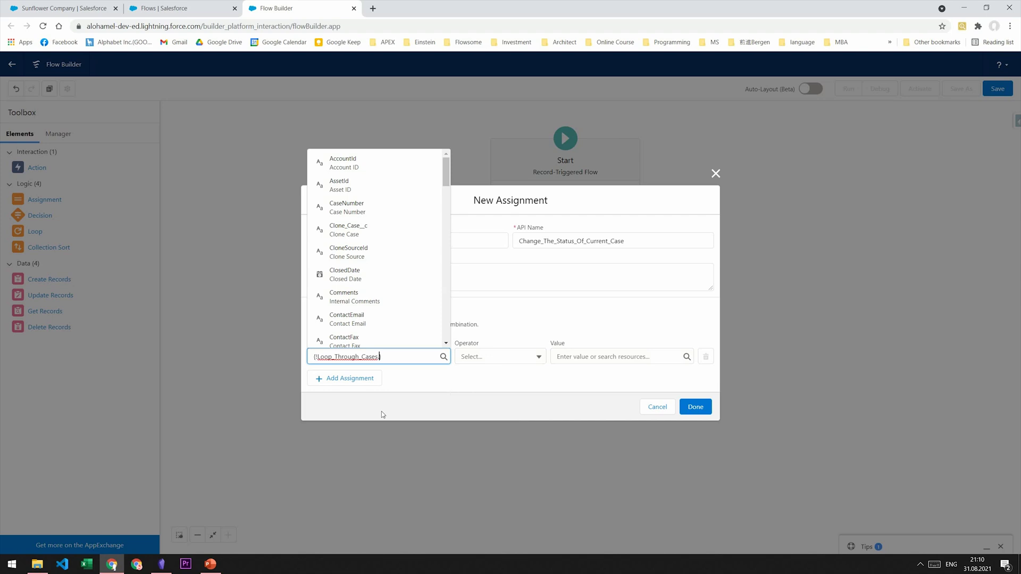
pyautogui.write('statu')
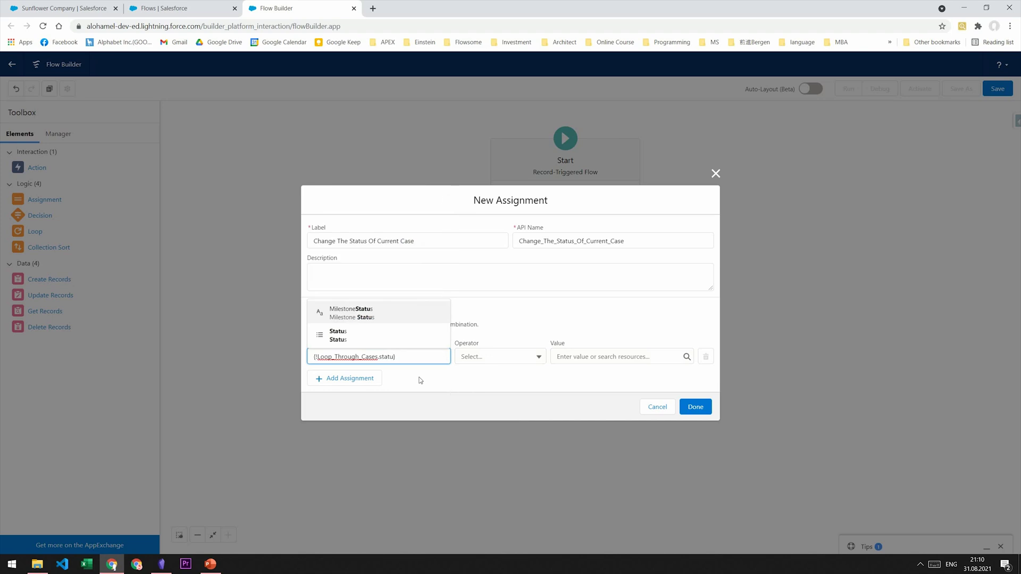
pyautogui.click(385, 335)
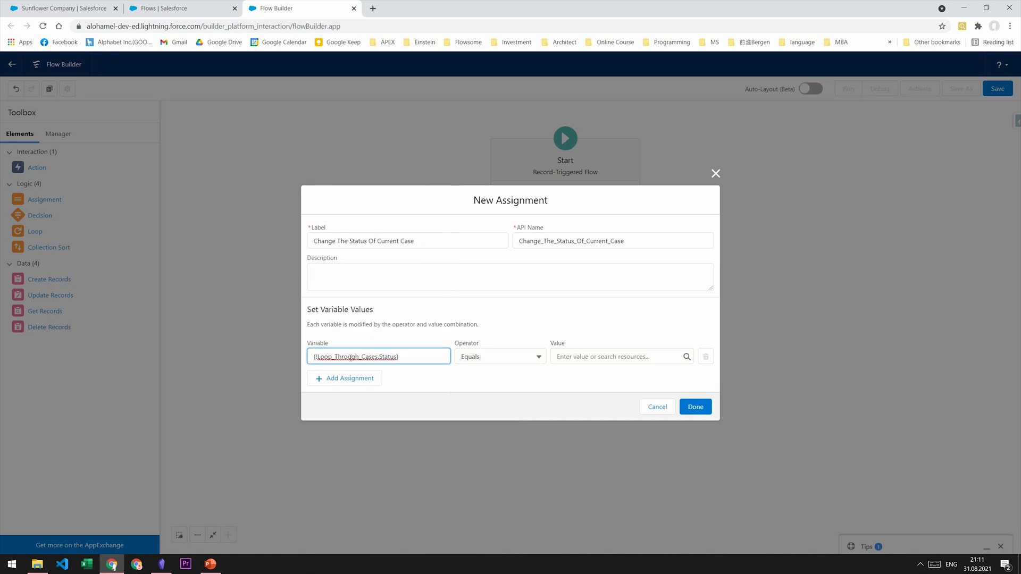
pyautogui.click(637, 360)
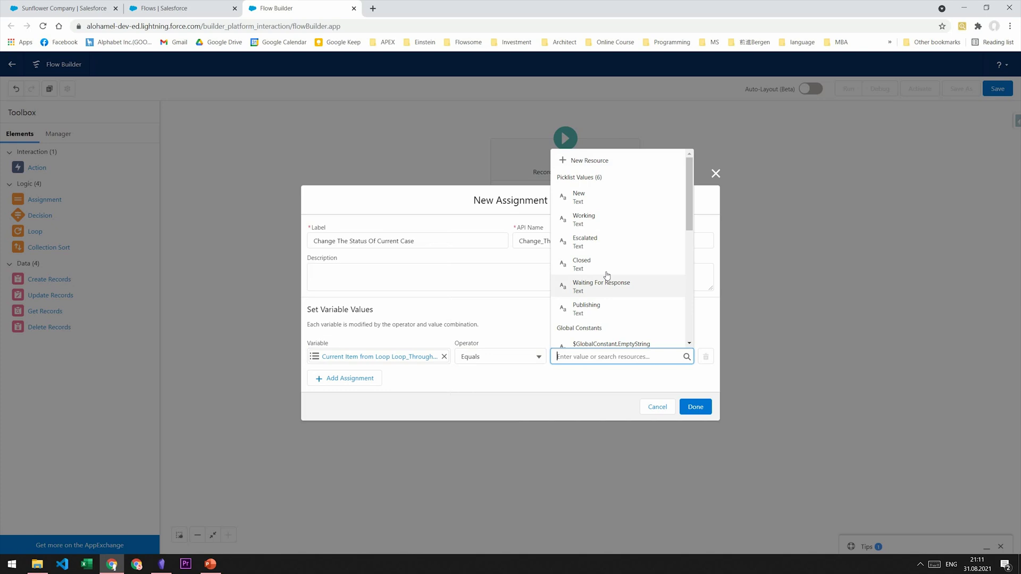
pyautogui.click(585, 260)
pyautogui.click(598, 388)
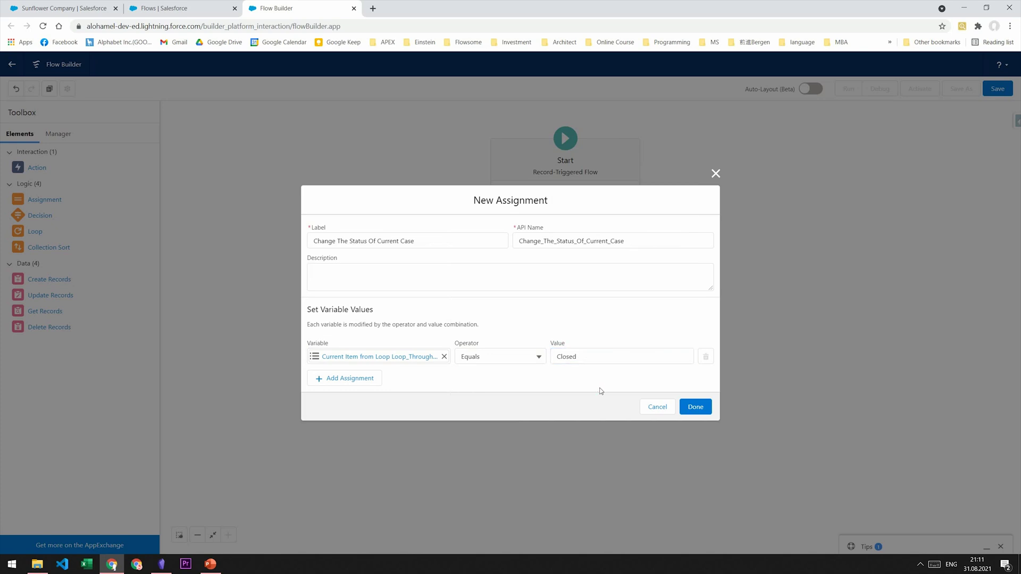
pyautogui.click(697, 411)
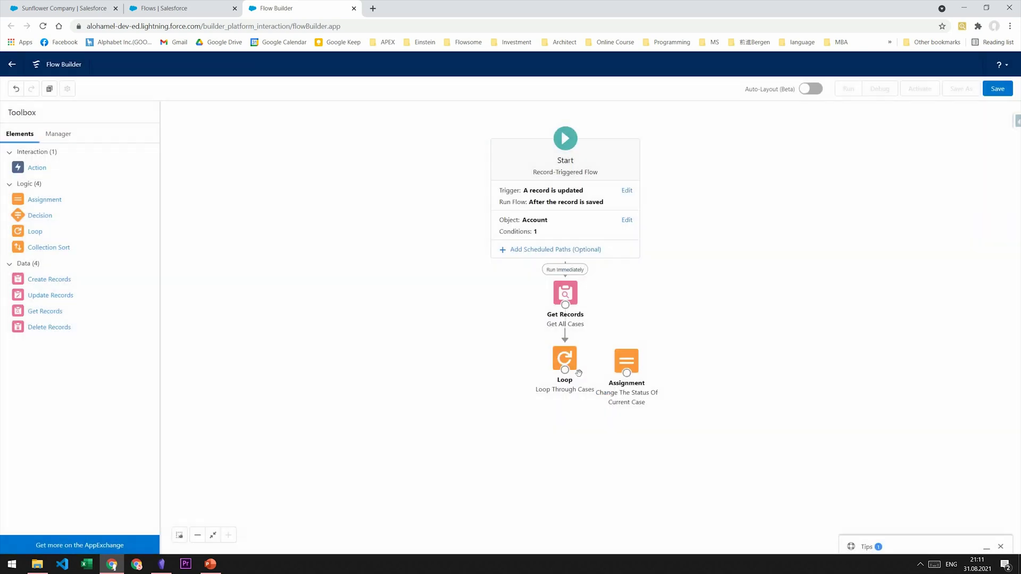
# Connect the loop to the status assignment for each item in the collection.
pyautogui.moveTo(573, 373); pyautogui.dragTo(622, 370)
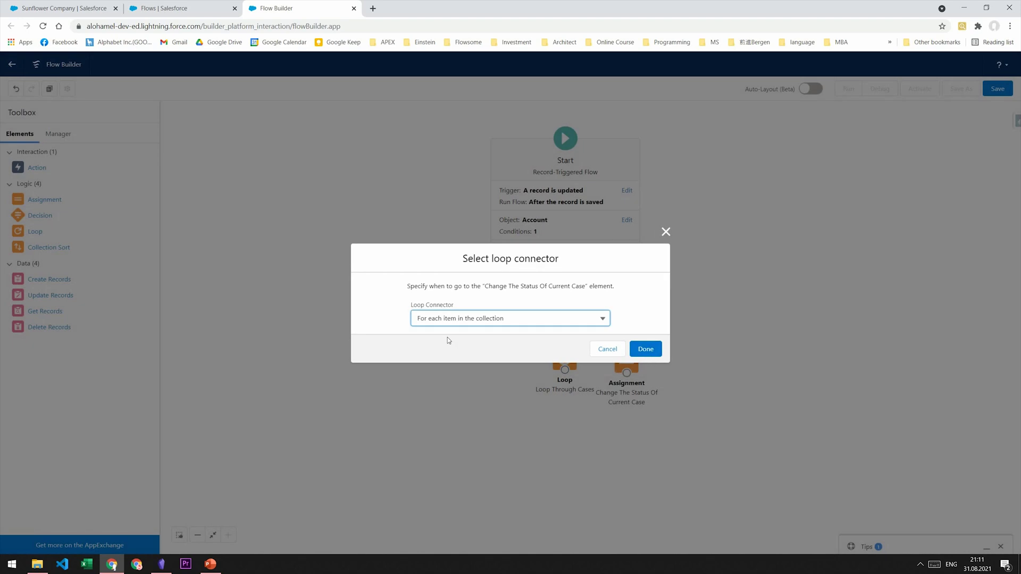
pyautogui.click(644, 353)
pyautogui.moveTo(629, 367); pyautogui.dragTo(651, 358)
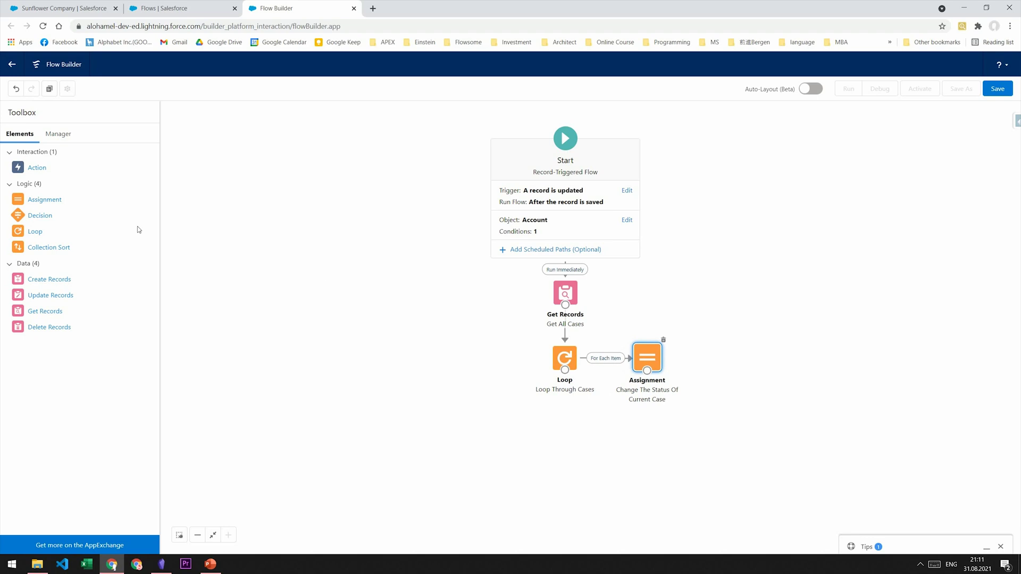
# Add a second assignment labelled 'Add Updated Case Into New Collection'.
pyautogui.moveTo(32, 200); pyautogui.dragTo(702, 349)
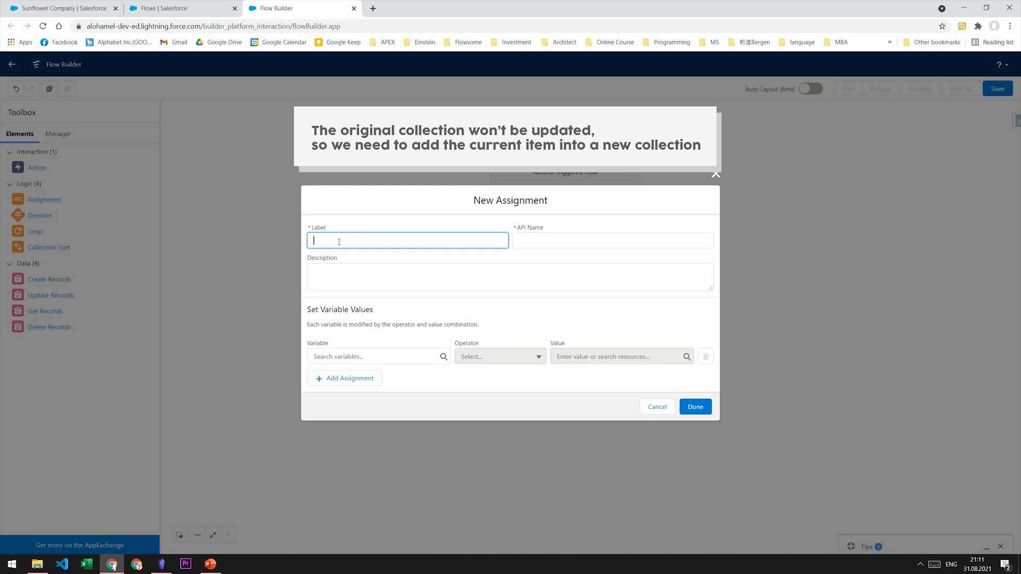
pyautogui.write('Add Updated Case Into New Collection')
pyautogui.click(435, 266)
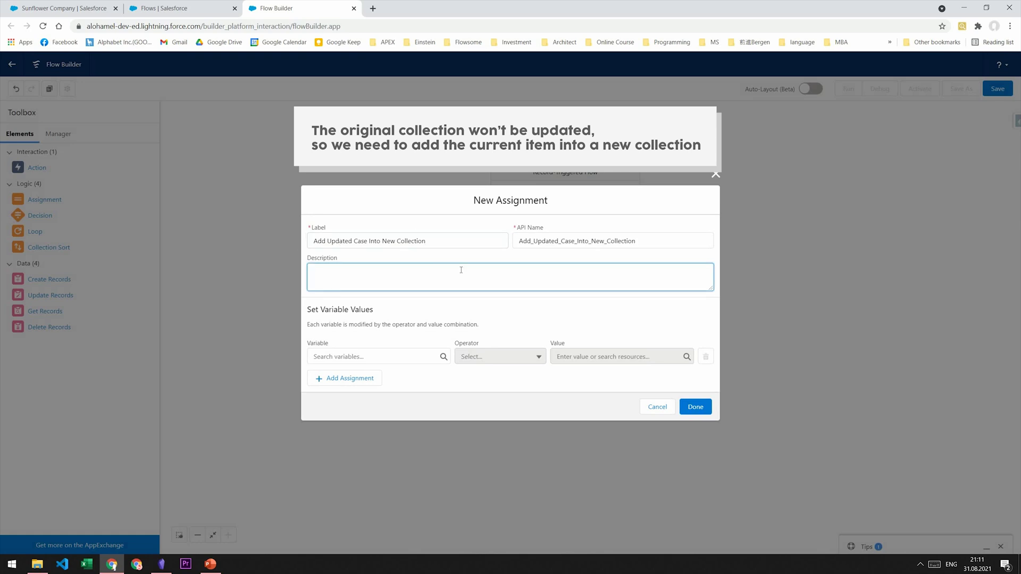
pyautogui.click(363, 357)
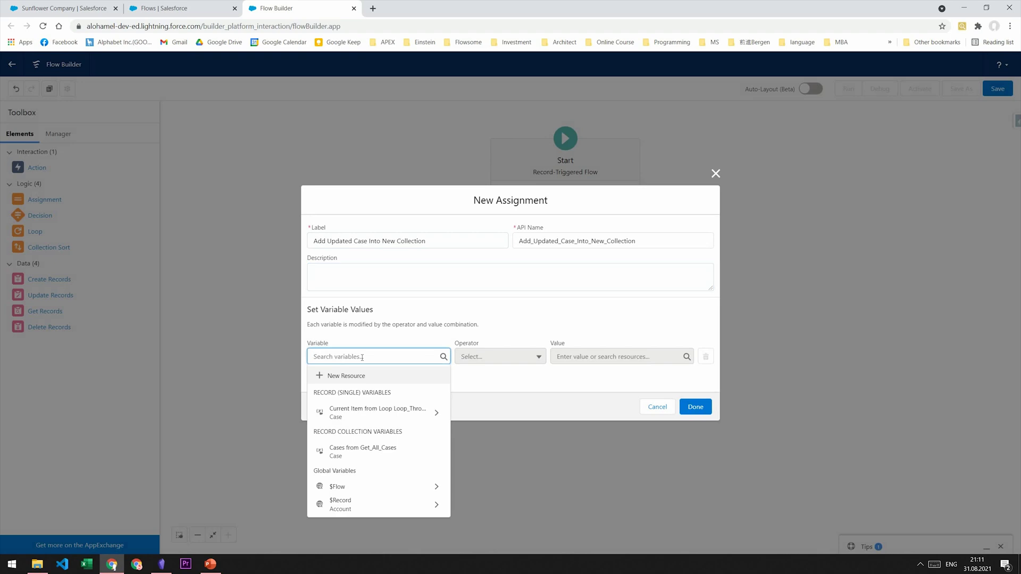
# Create variable UpdatedCases of Data Type Record, Object Case, allowing multiple values.
pyautogui.click(363, 376)
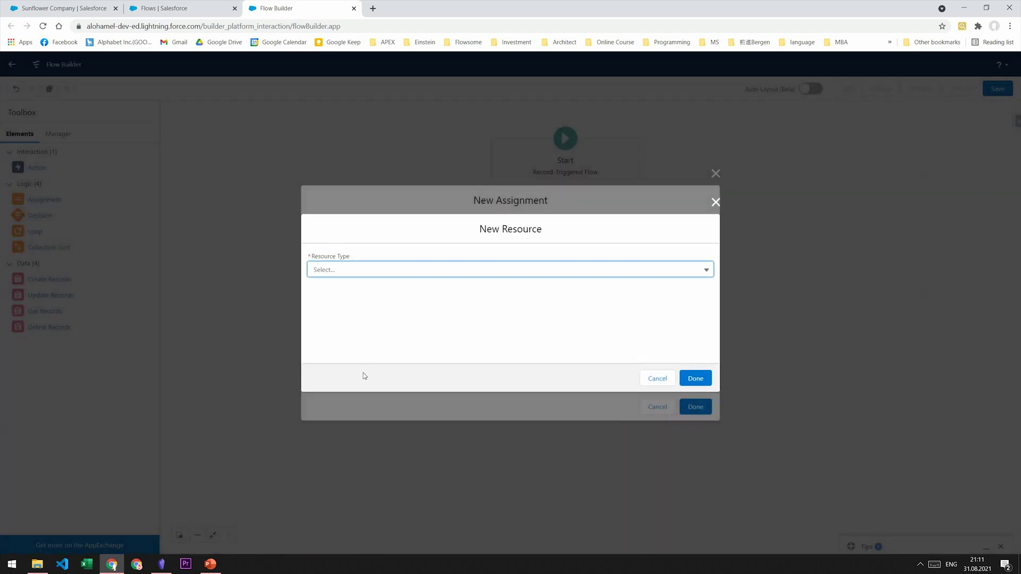
pyautogui.click(362, 271)
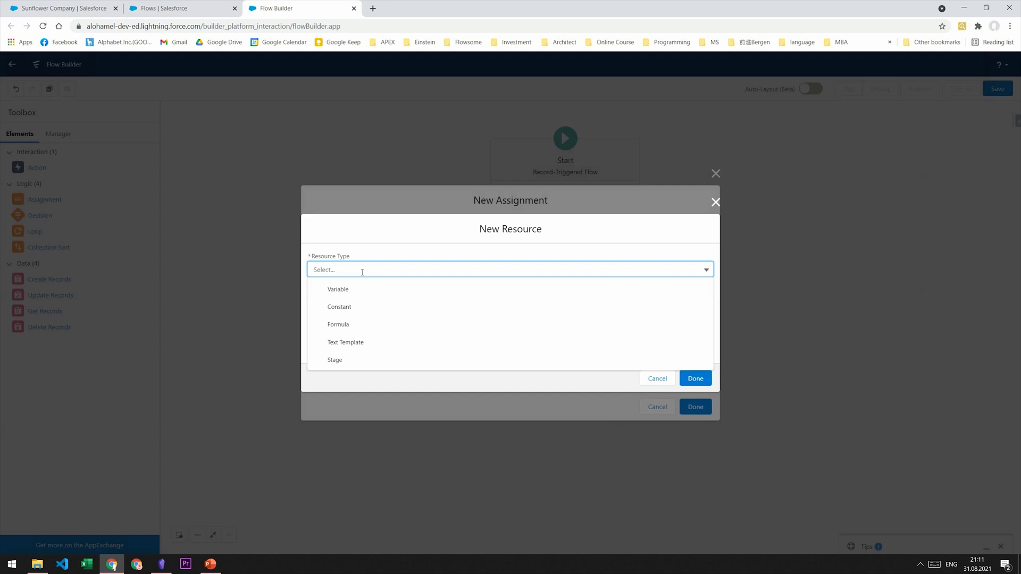
pyautogui.click(353, 290)
pyautogui.click(362, 289)
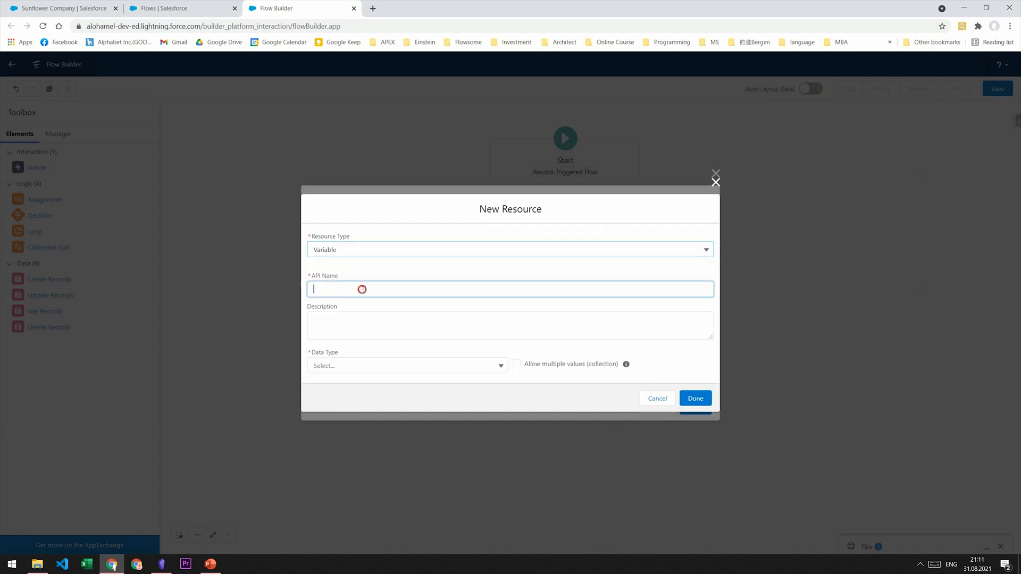
pyautogui.write('UpdatedCases')
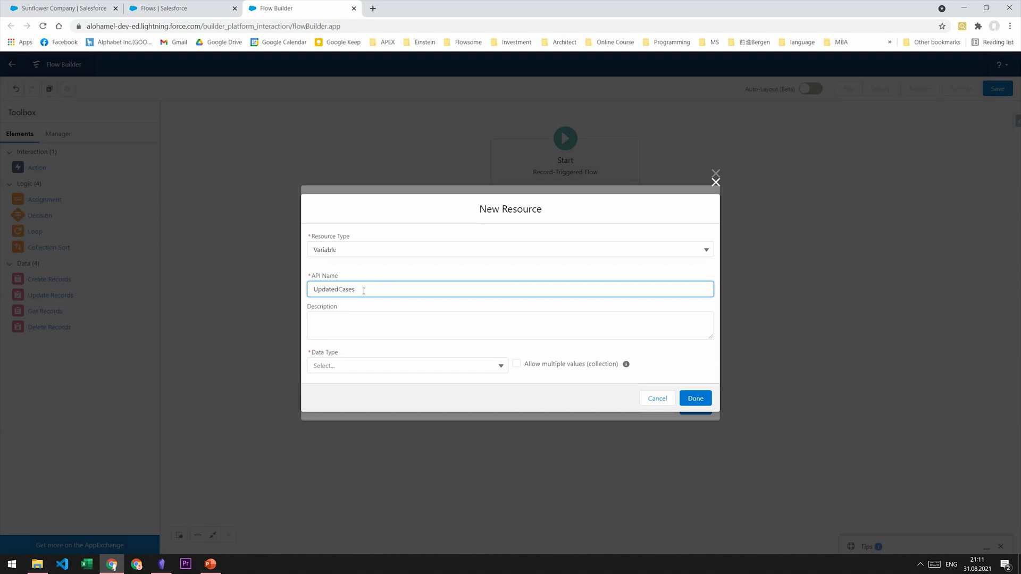
pyautogui.click(360, 366)
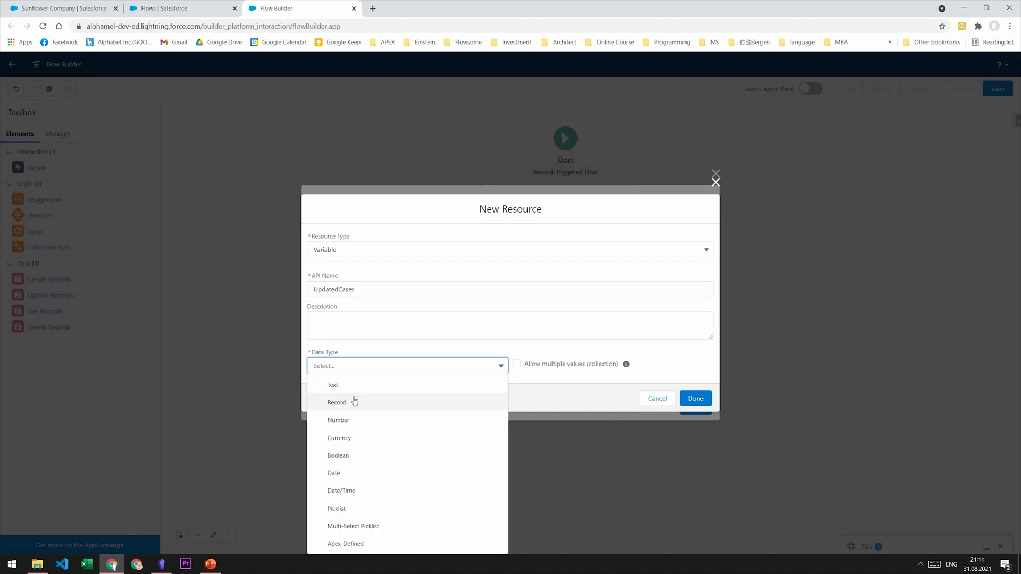
pyautogui.click(355, 401)
pyautogui.click(349, 366)
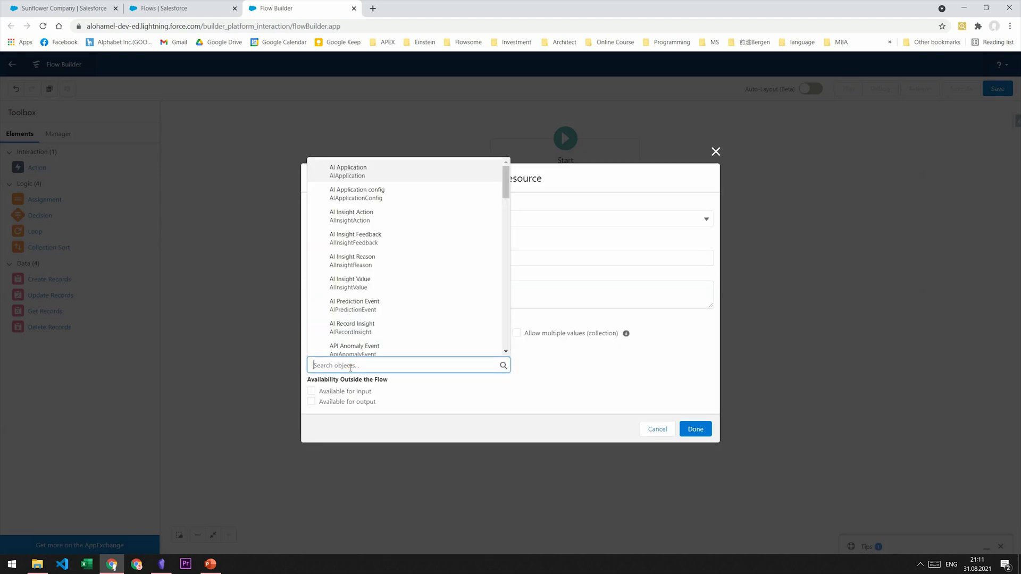
pyautogui.write('Case')
pyautogui.click(381, 255)
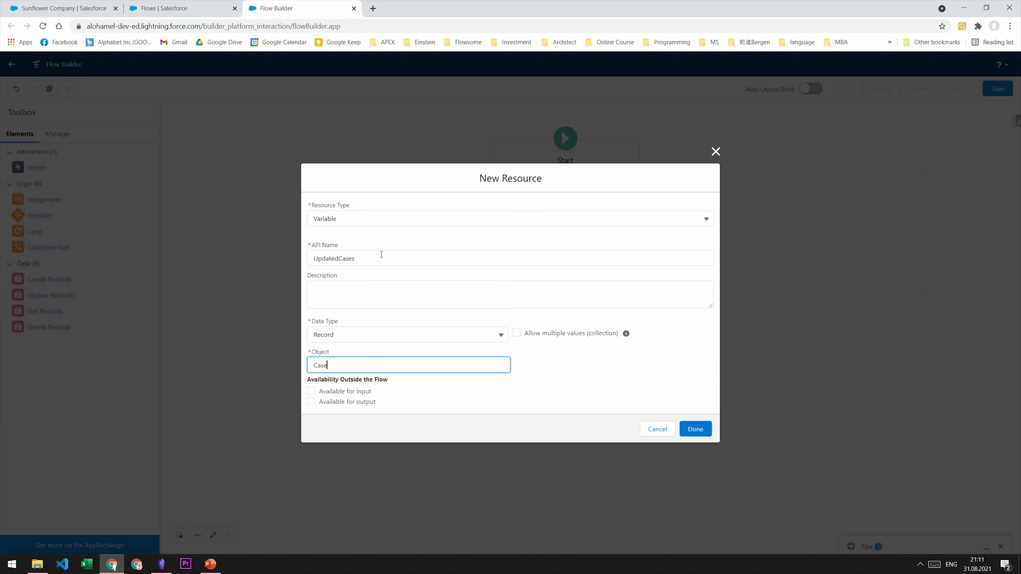
pyautogui.click(517, 334)
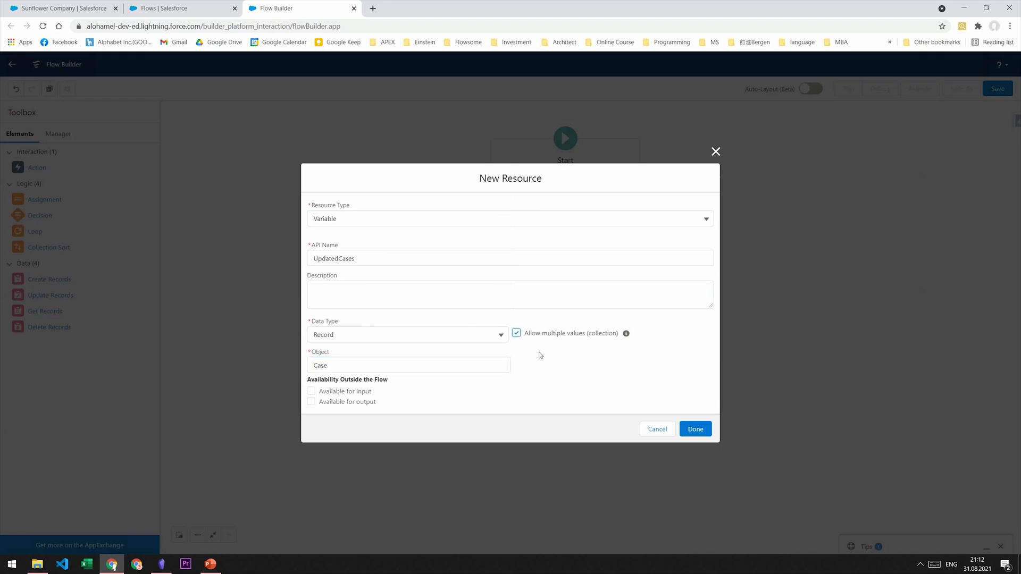
pyautogui.click(703, 429)
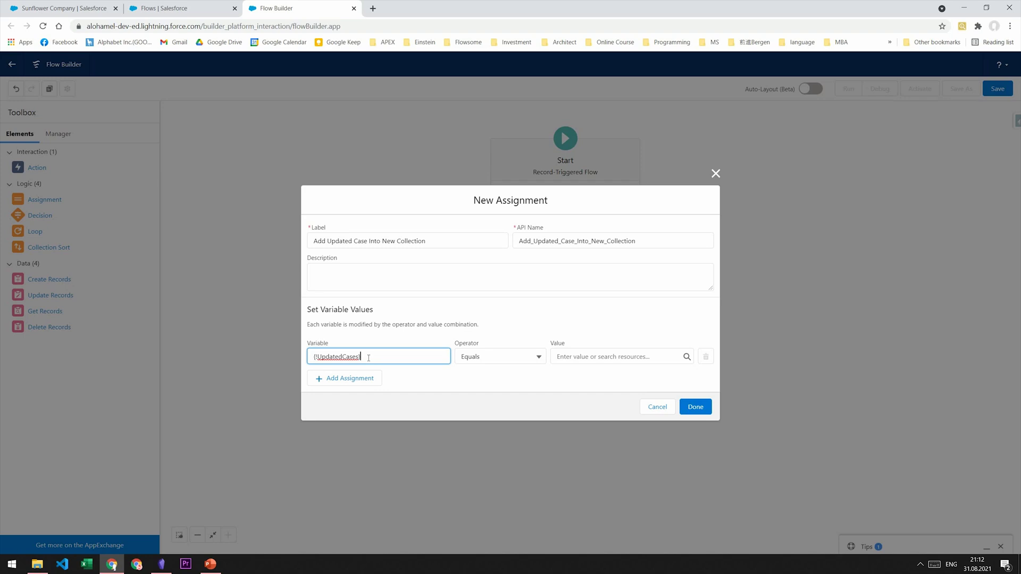
# Make the collection assignment Add the loop's current case to UpdatedCases and save it.
pyautogui.click(501, 358)
pyautogui.click(497, 392)
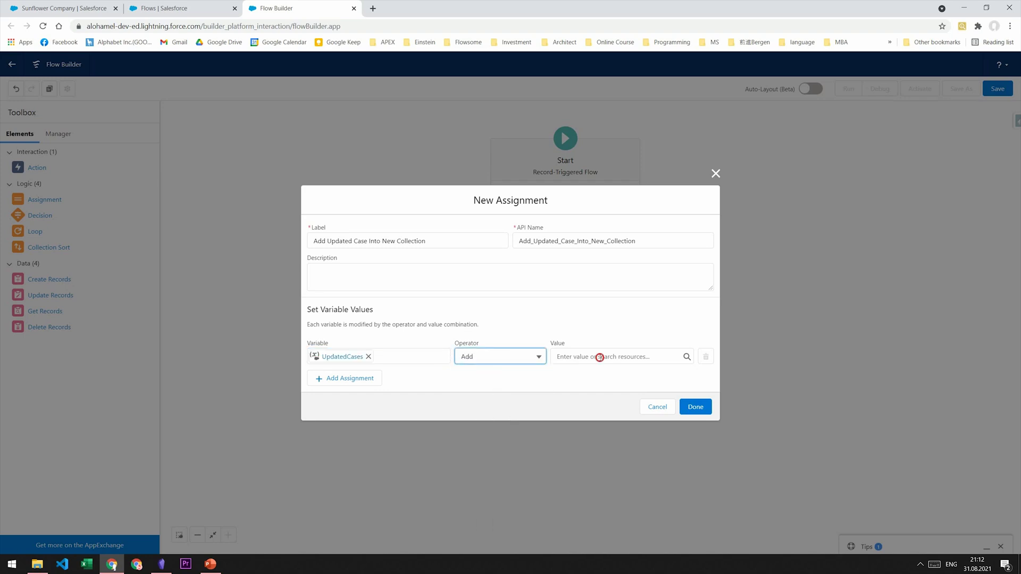
pyautogui.click(600, 358)
pyautogui.click(608, 197)
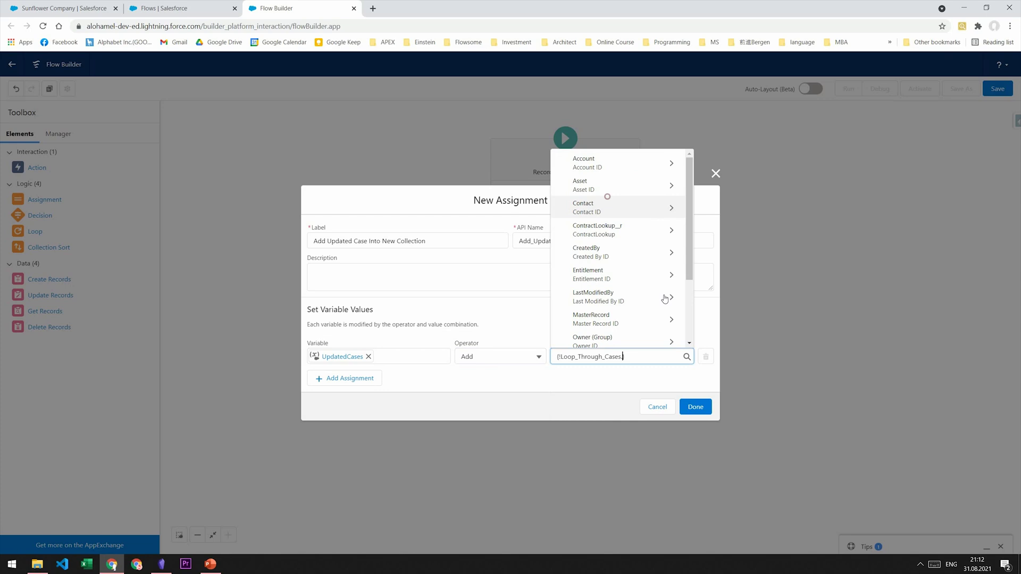
pyautogui.click(619, 390)
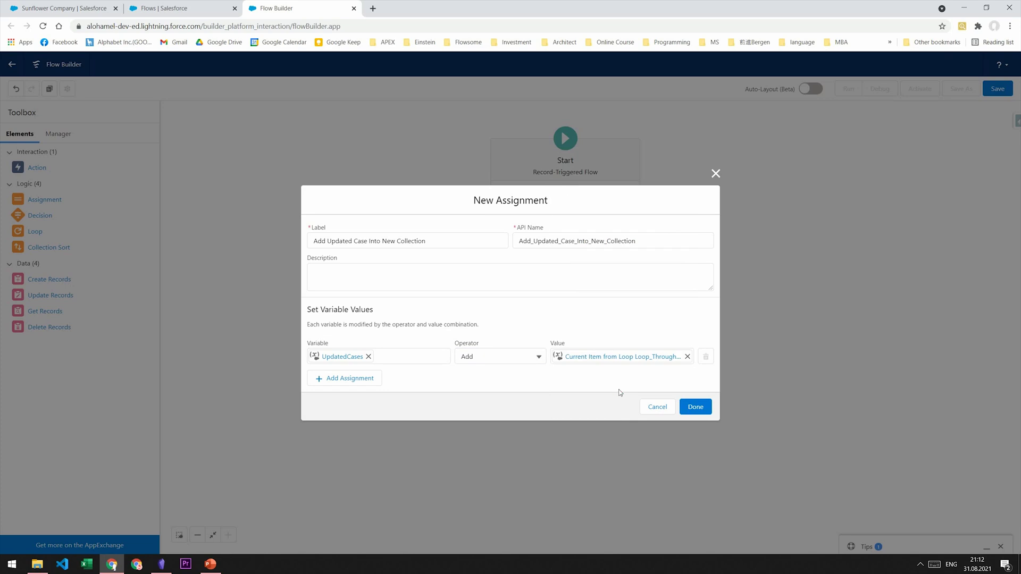
pyautogui.click(694, 408)
# Connect the status assignment to the collection assignment, link it back to the Loop, place it below.
pyautogui.moveTo(655, 375); pyautogui.dragTo(725, 364)
pyautogui.click(723, 362)
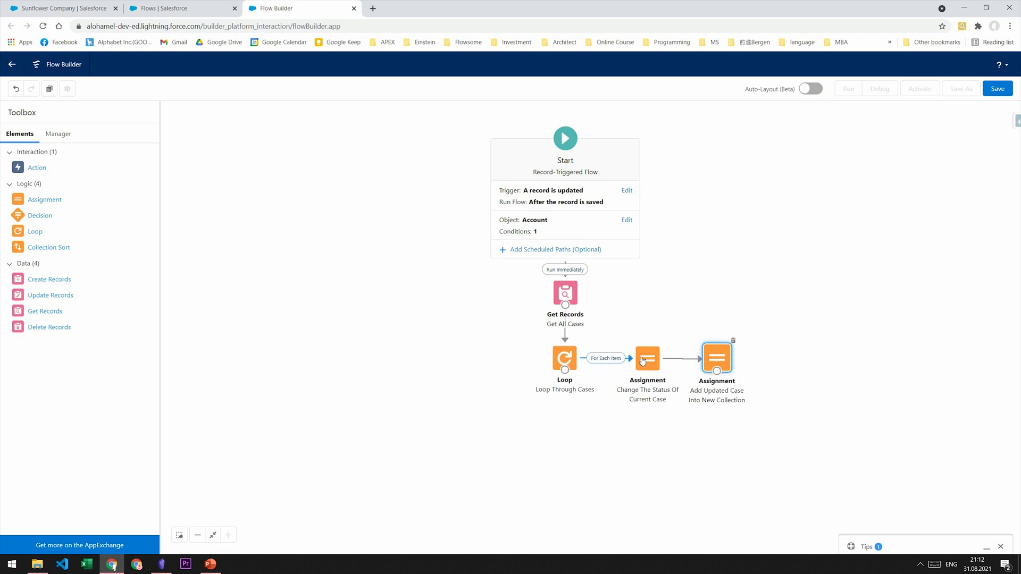
pyautogui.click(717, 371)
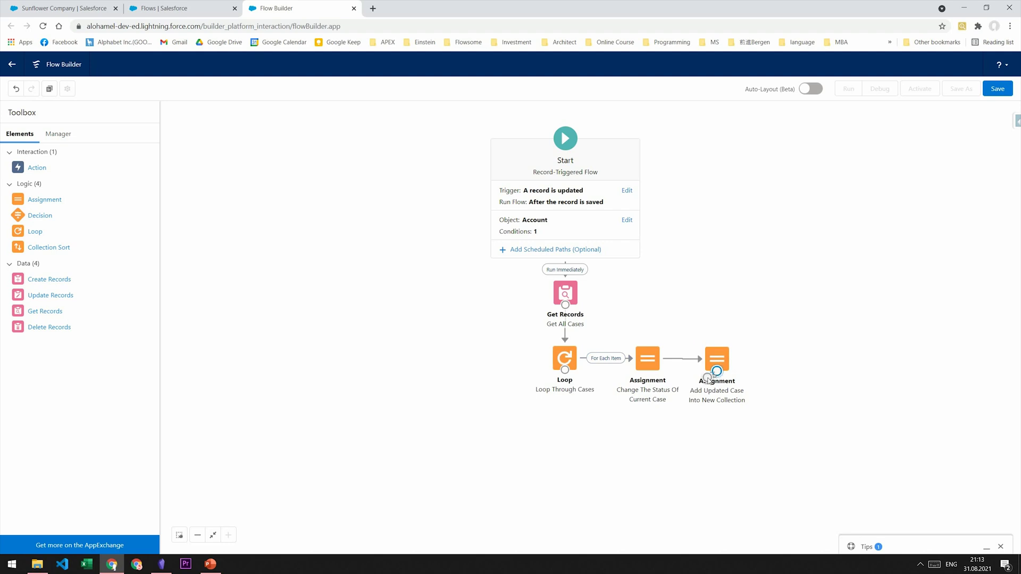
pyautogui.moveTo(718, 371); pyautogui.dragTo(575, 368)
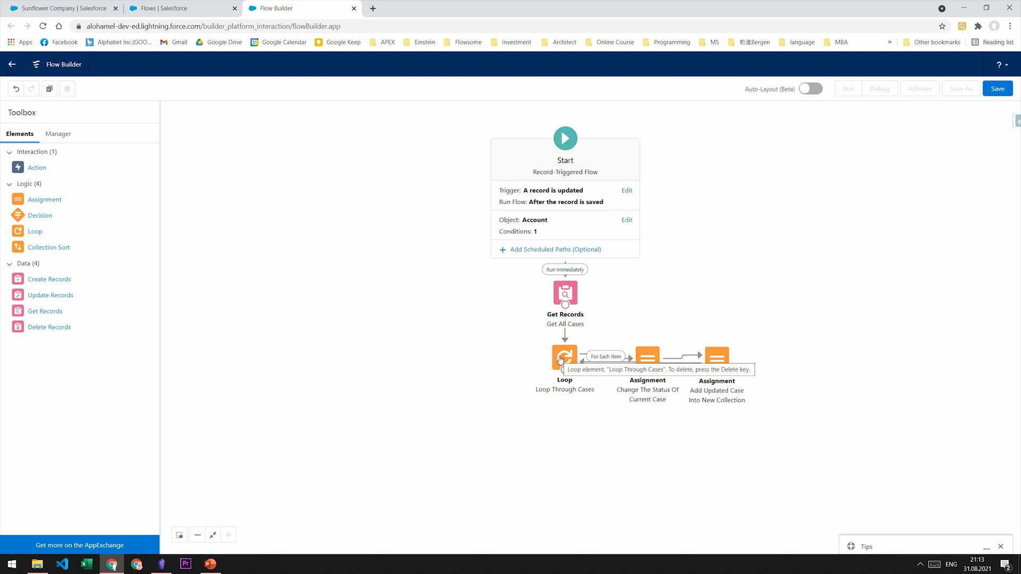
pyautogui.moveTo(715, 375); pyautogui.dragTo(650, 461)
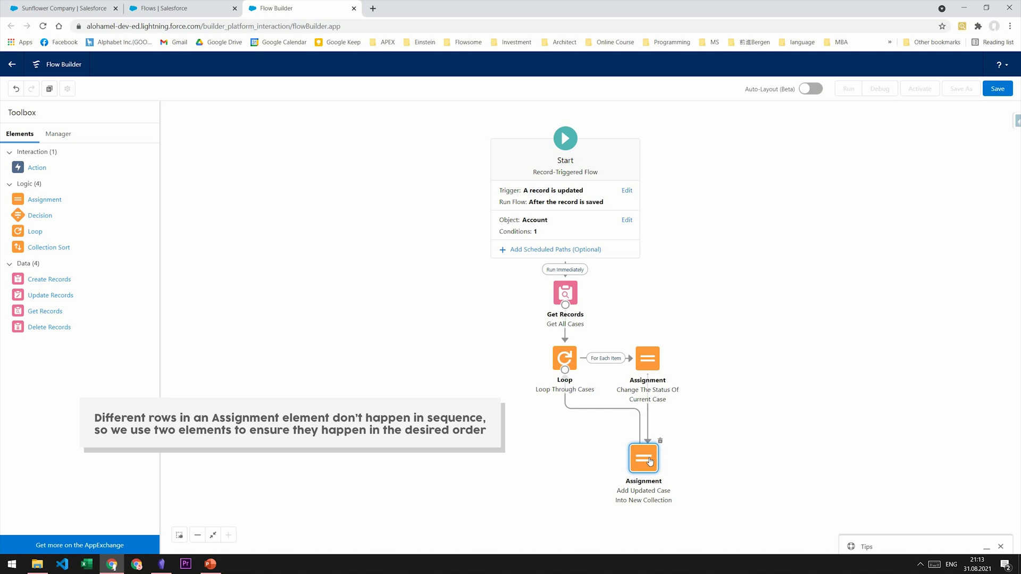
# Add a row to the status assignment: UpdatedCases Add the loop's current case.
pyautogui.click(652, 353)
pyautogui.doubleClick(652, 353)
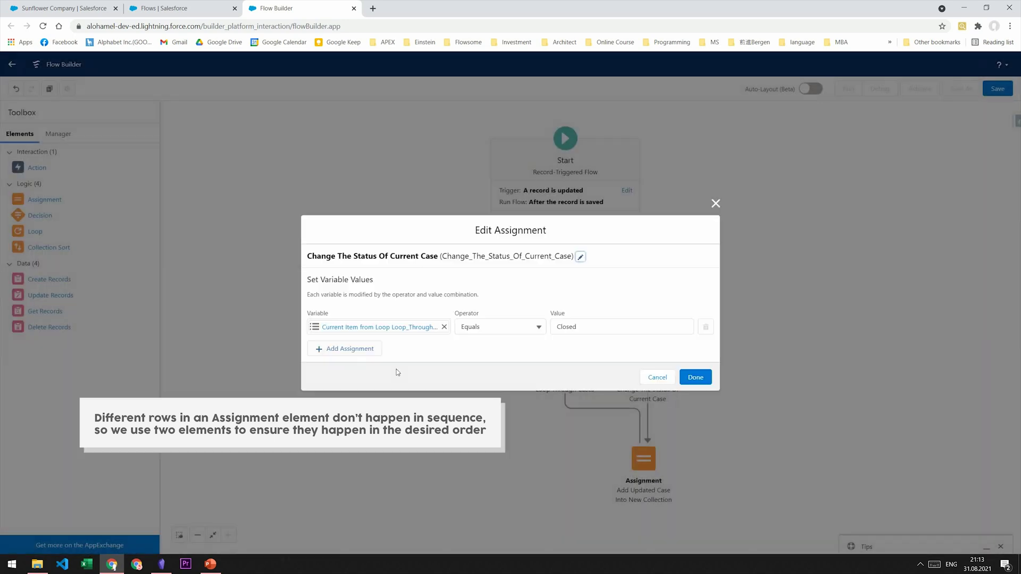
pyautogui.click(363, 348)
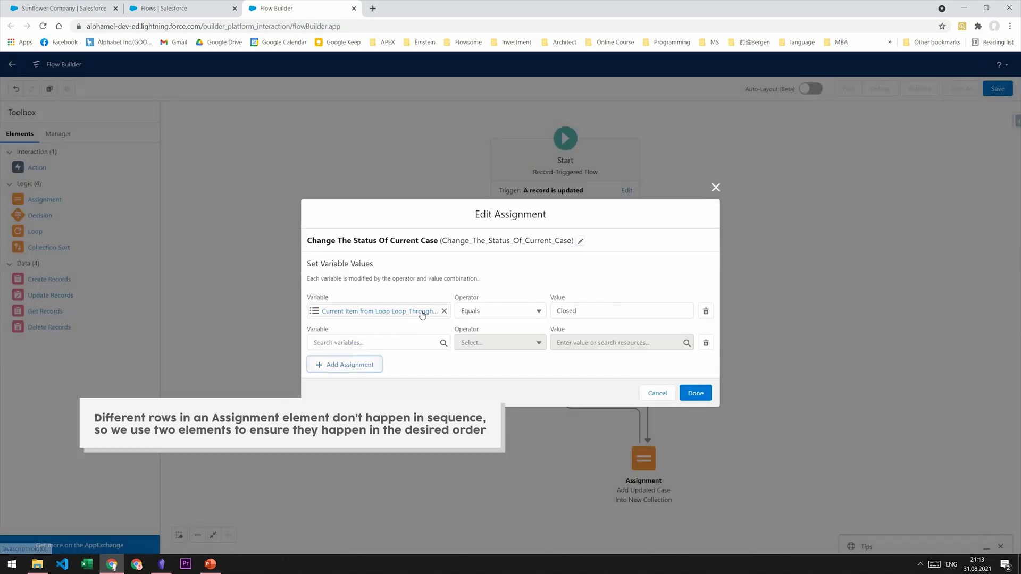
pyautogui.click(359, 344)
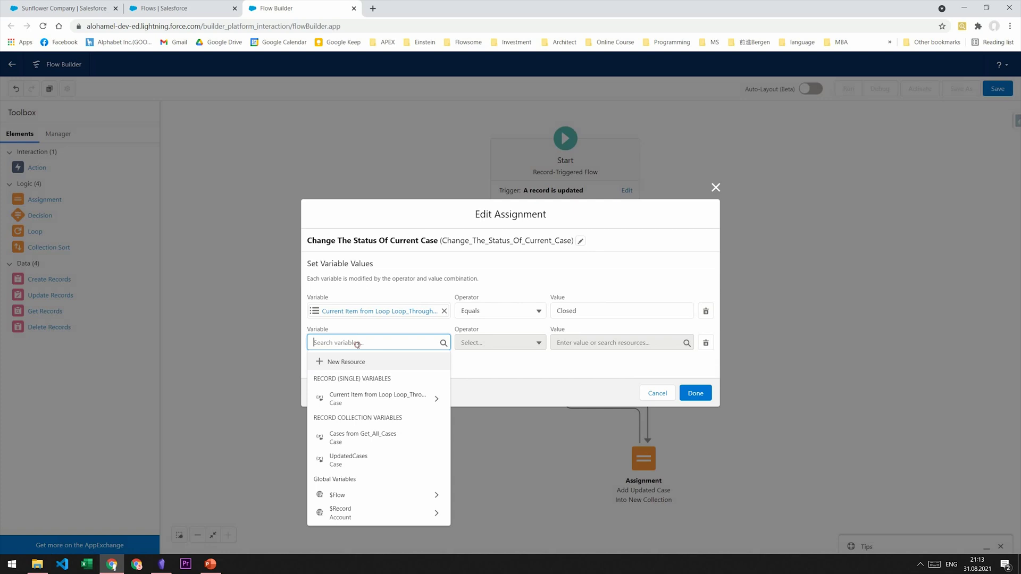
pyautogui.click(379, 461)
pyautogui.click(601, 343)
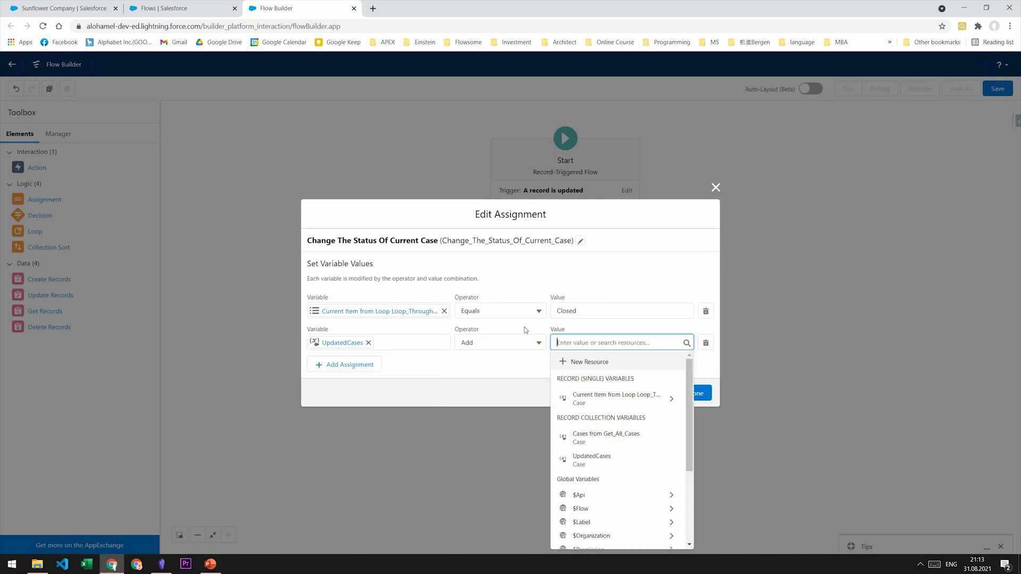
pyautogui.click(569, 396)
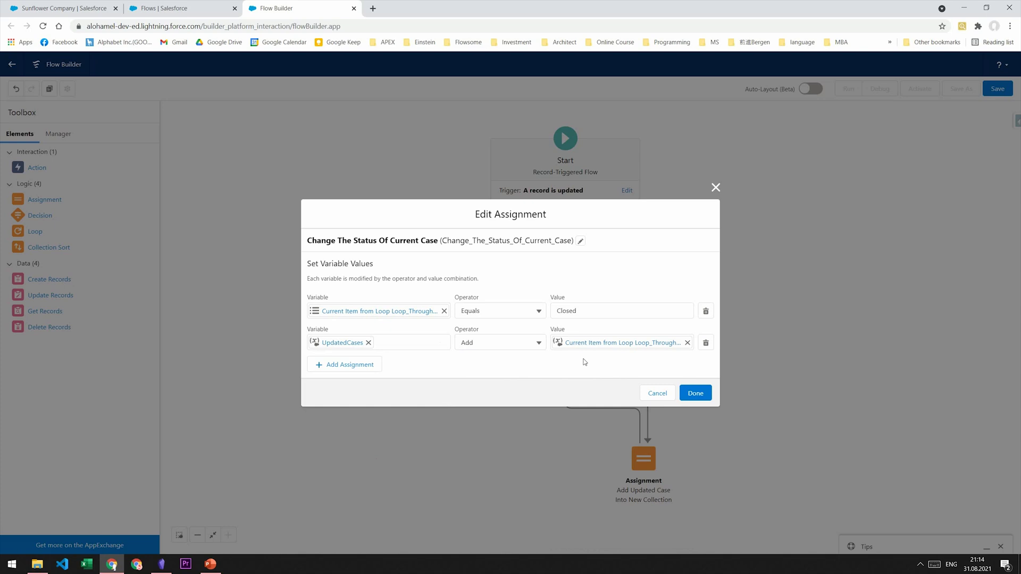
pyautogui.click(696, 393)
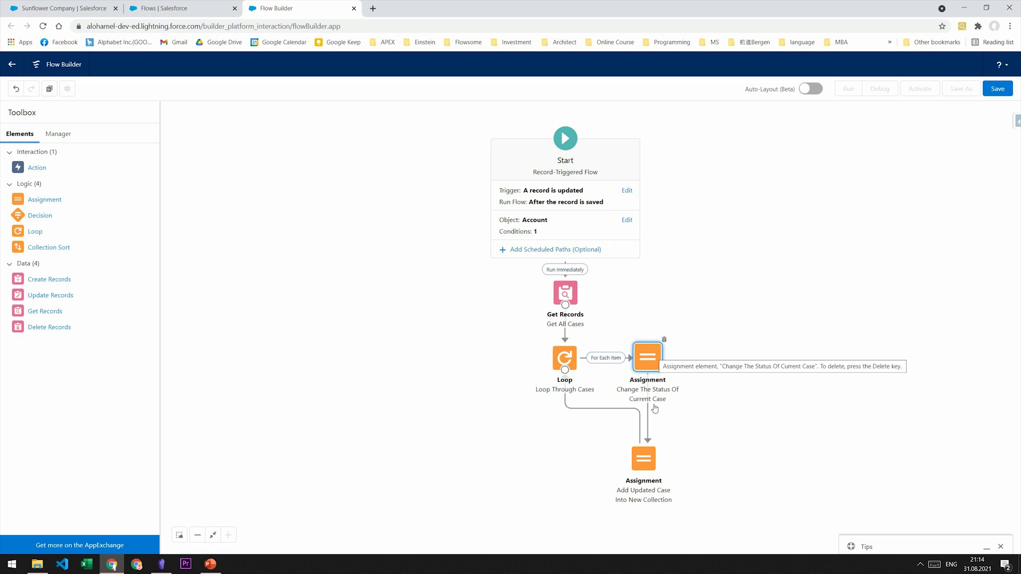
# Add Update Records 'Update All Cases' using IDs from the UpdatedCases record collection.
pyautogui.moveTo(739, 454); pyautogui.dragTo(722, 437)
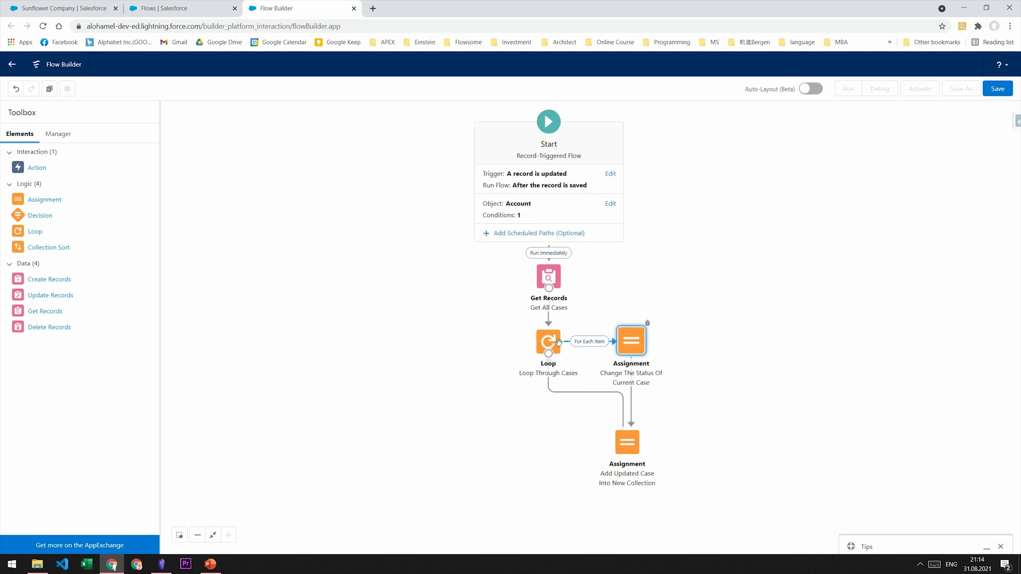
pyautogui.click(566, 436)
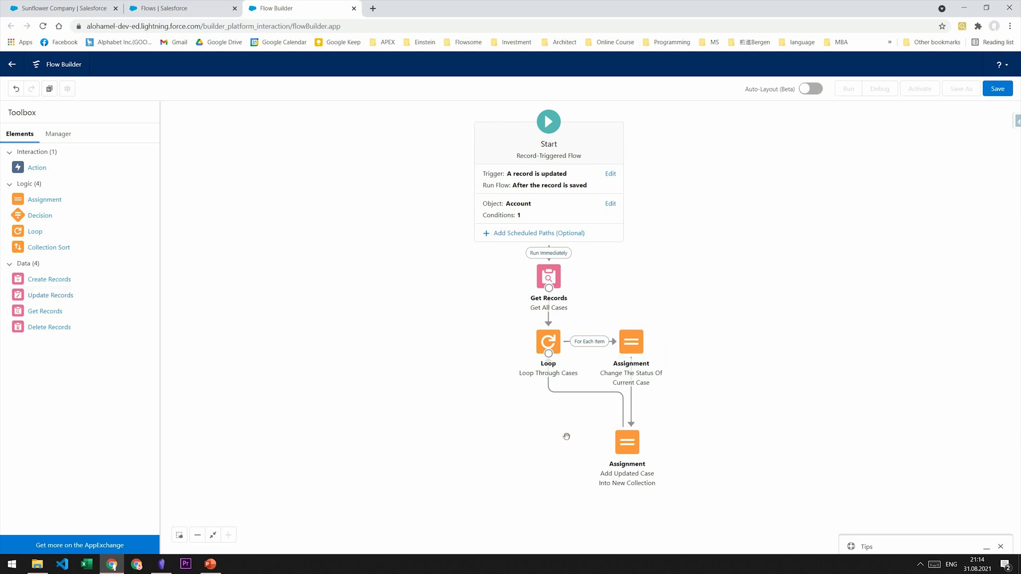
pyautogui.moveTo(56, 296); pyautogui.dragTo(537, 442)
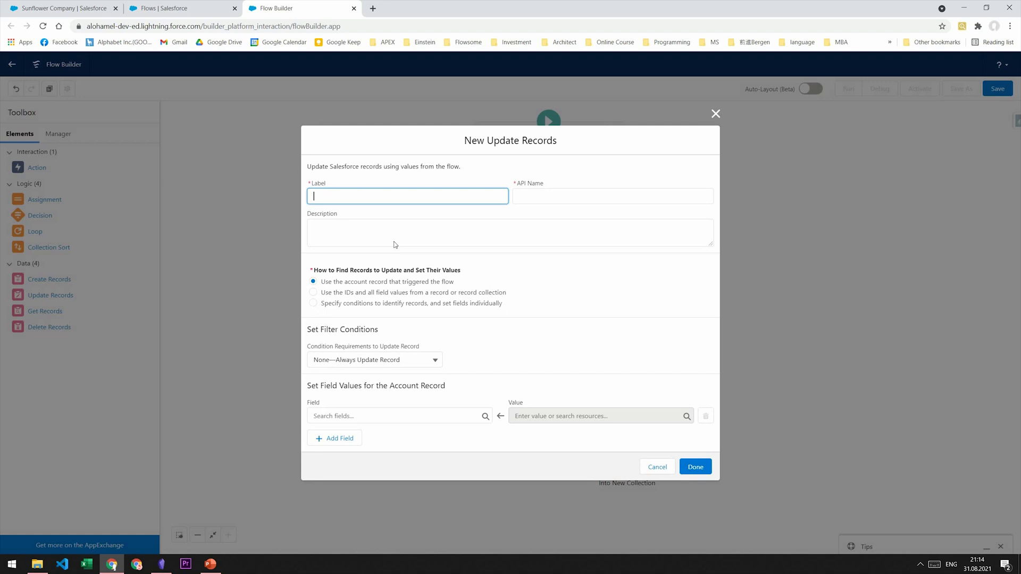
pyautogui.write('Update All Cases')
pyautogui.click(401, 237)
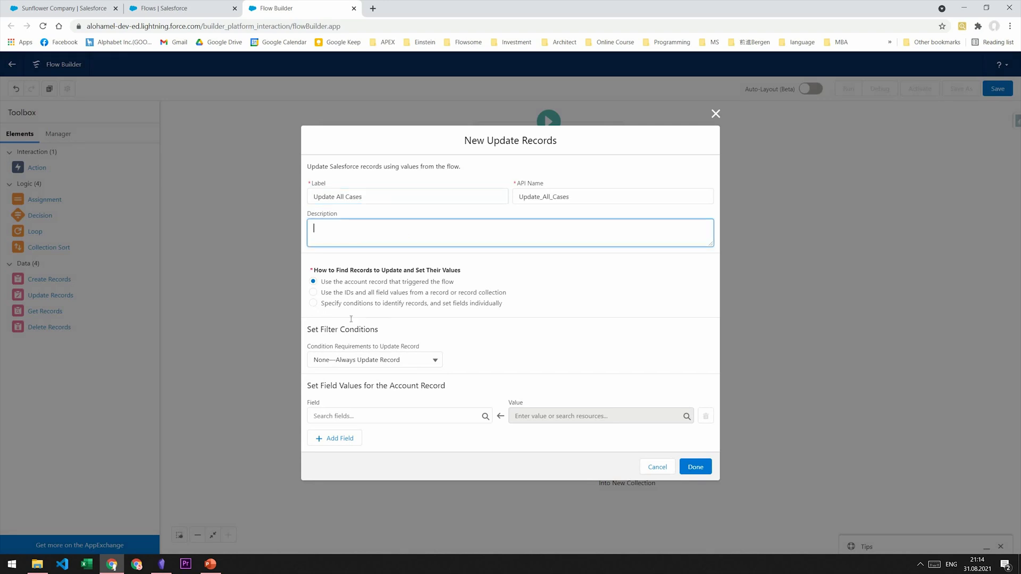
pyautogui.click(315, 294)
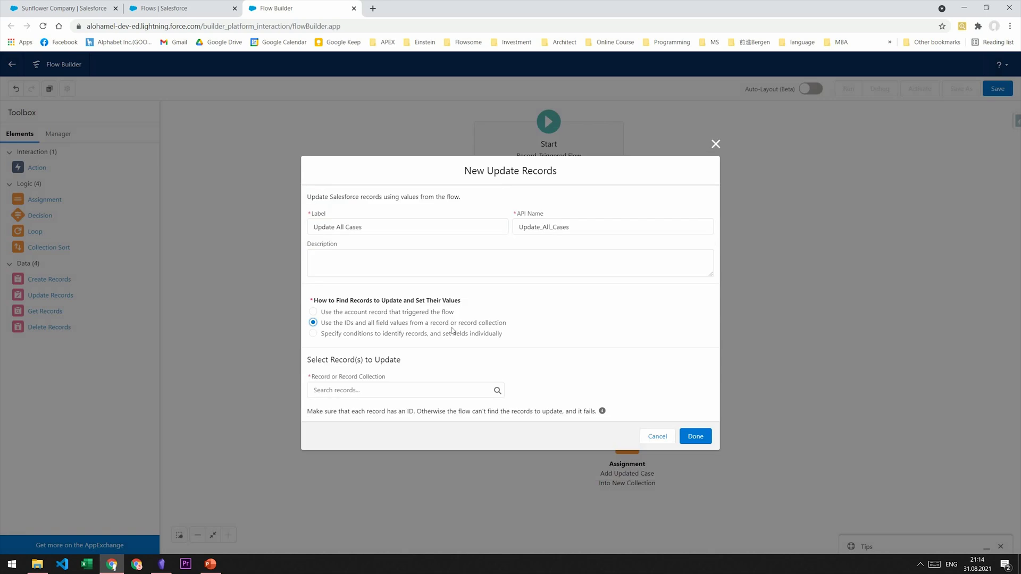
pyautogui.click(371, 389)
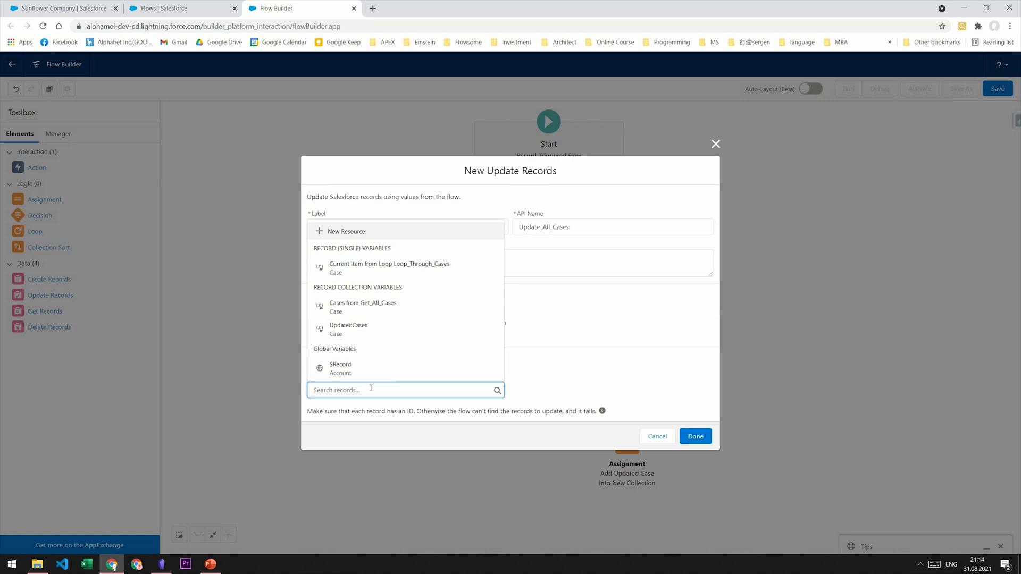
pyautogui.click(358, 331)
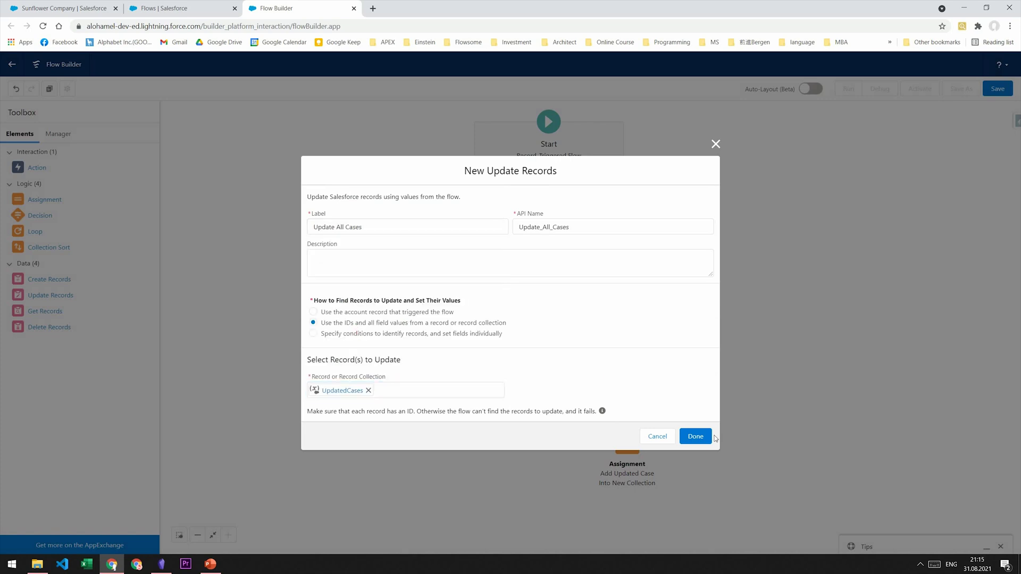
pyautogui.click(696, 436)
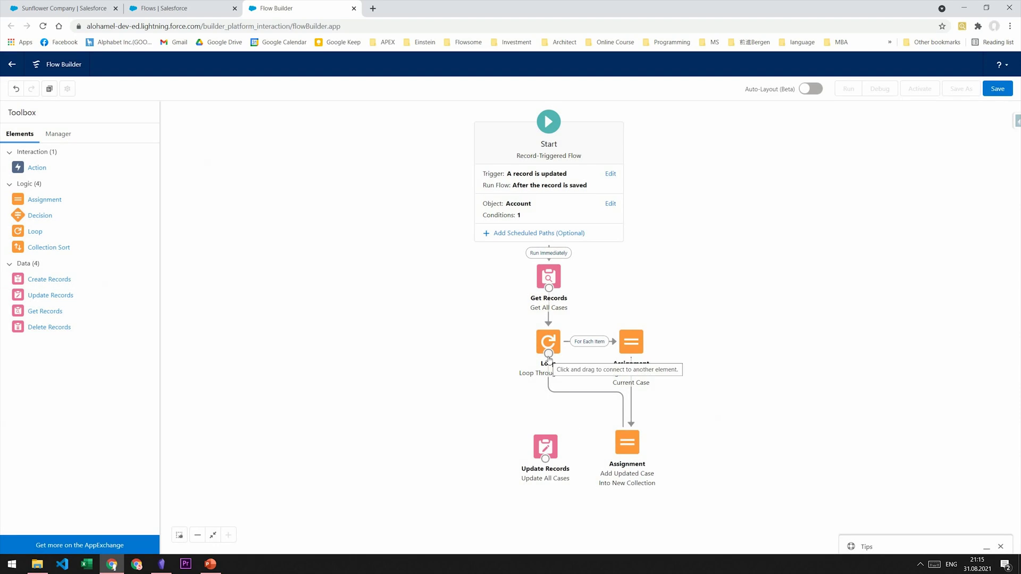
# Link the Loop's After Last Item path to the Update All Cases element.
pyautogui.moveTo(548, 353); pyautogui.dragTo(549, 473)
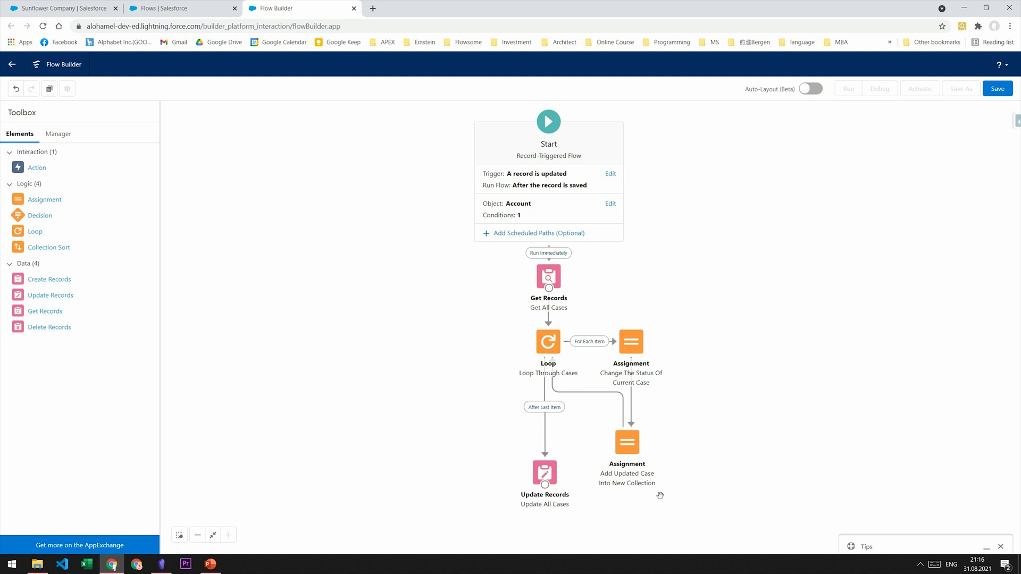
# Save the new flow with the label 'Easy Loop - Update All Related Cases'.
pyautogui.click(996, 88)
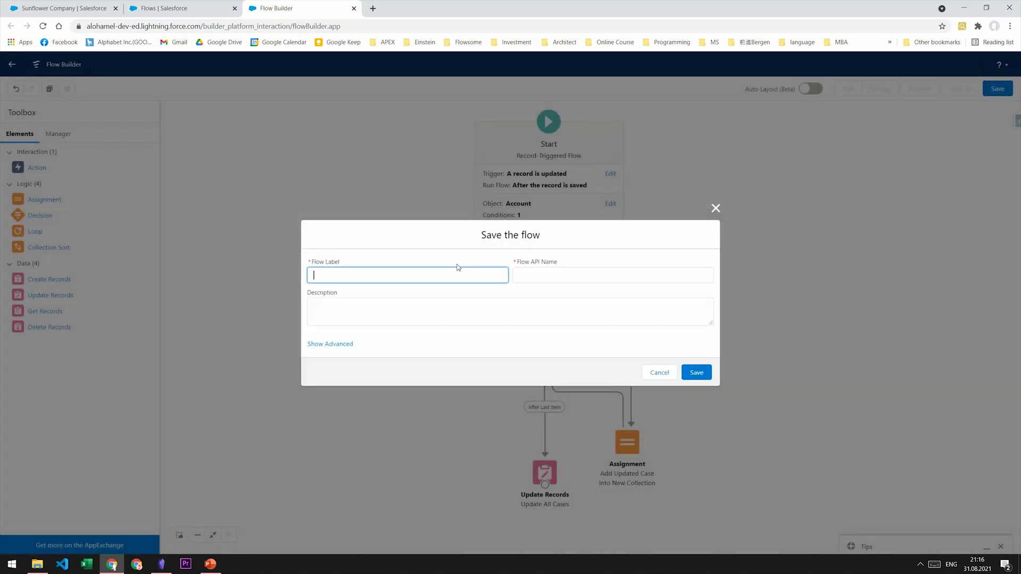
pyautogui.hotkey('ctrl', 'v')
pyautogui.click(568, 304)
pyautogui.click(695, 372)
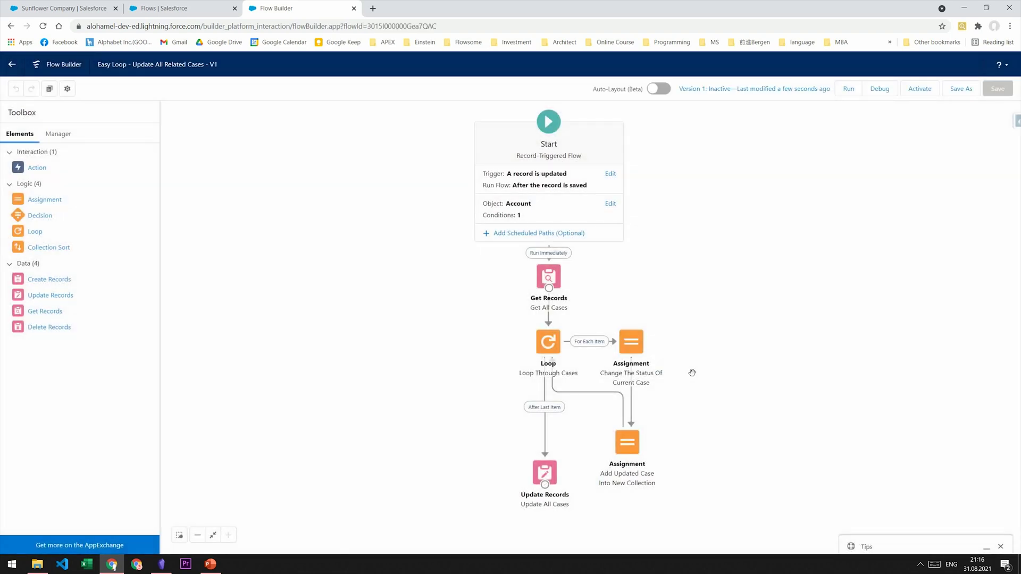
# Debug the flow with Sunflower Company as the triggering account, skipping start condition requirements.
pyautogui.click(880, 90)
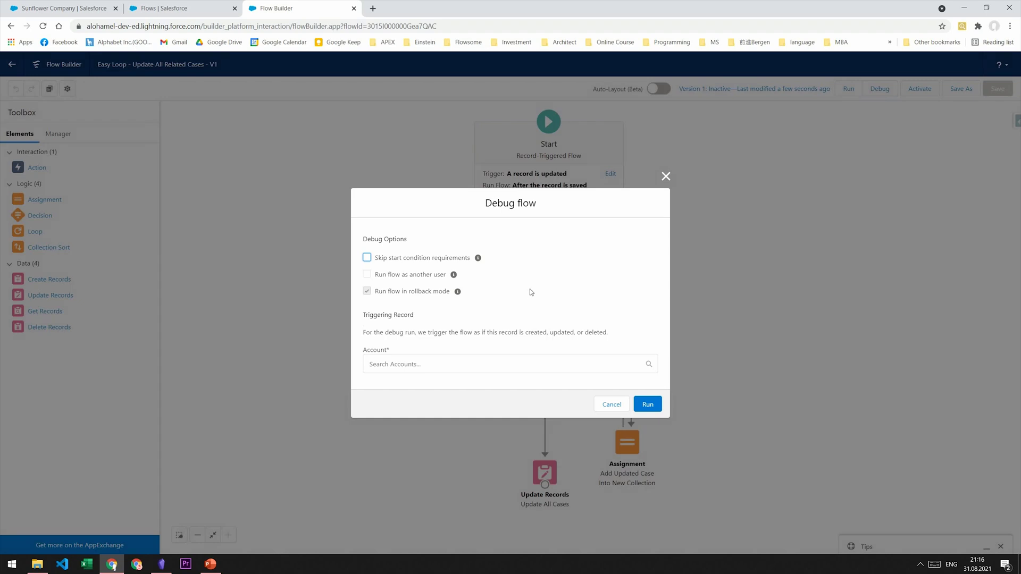
pyautogui.click(484, 359)
pyautogui.write('su')
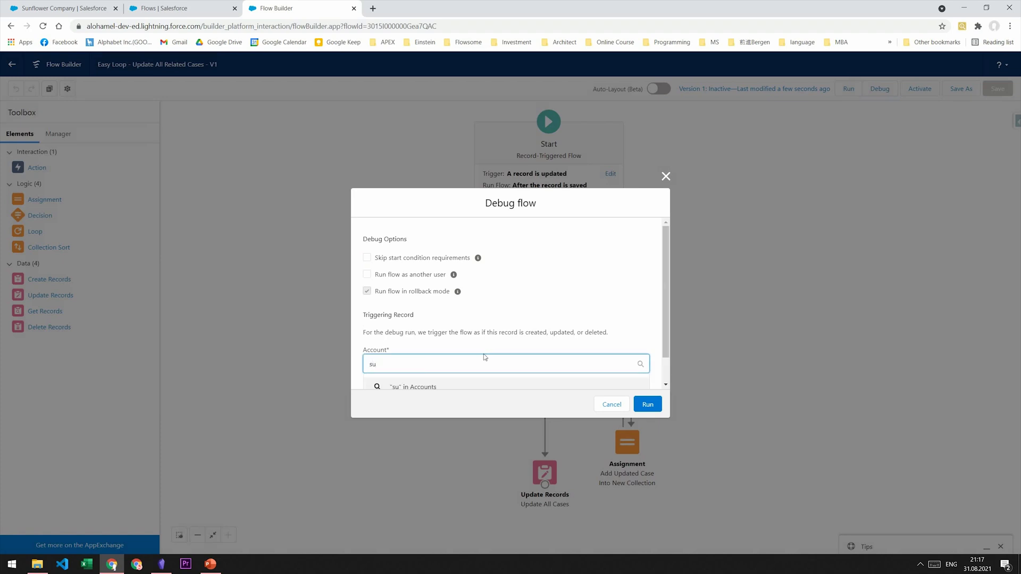
pyautogui.click(444, 380)
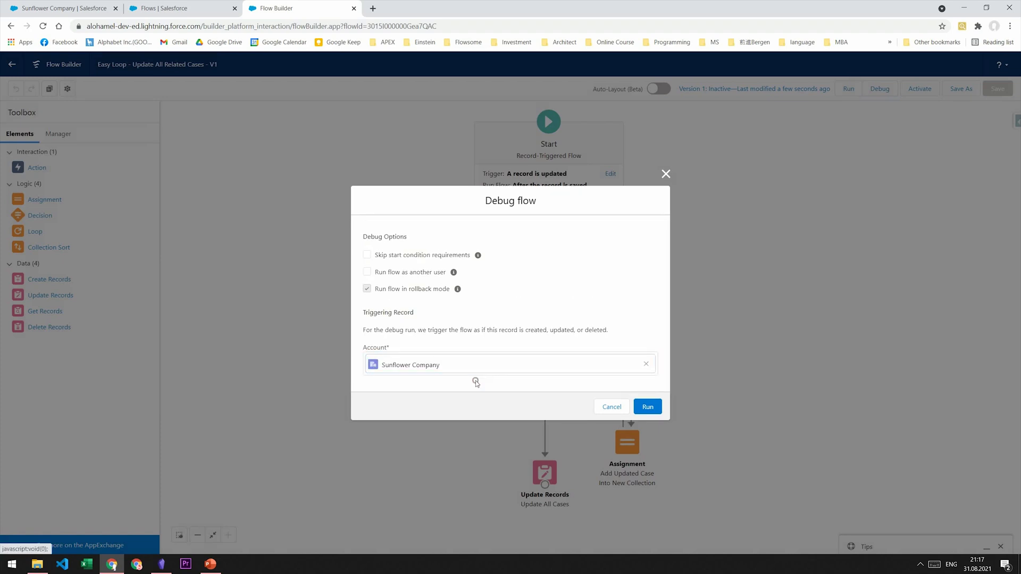
pyautogui.click(367, 255)
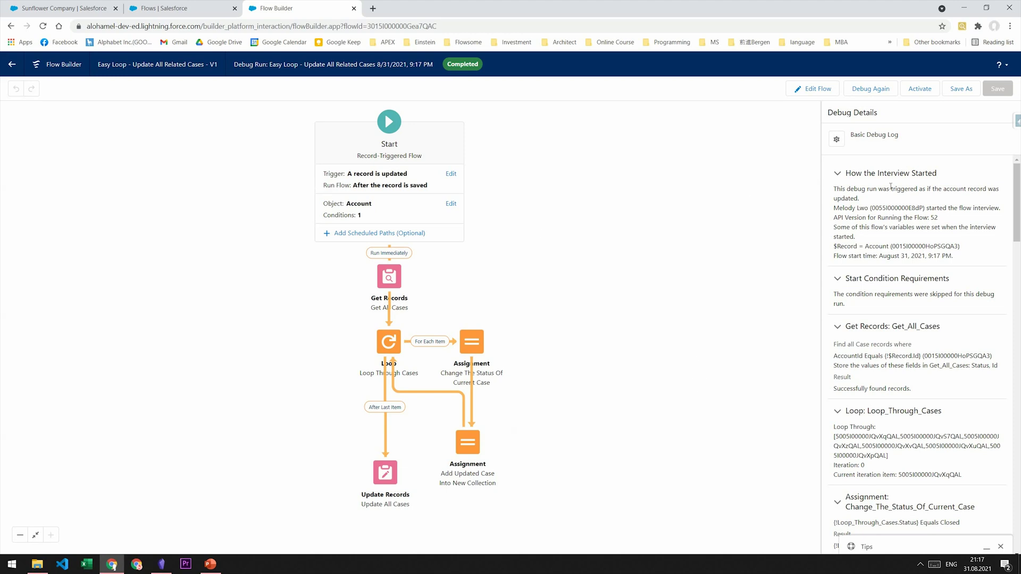
# Check the debug details, then activate the Easy Loop - Update All Related Cases flow.
pyautogui.scroll(-20, 930, 209)
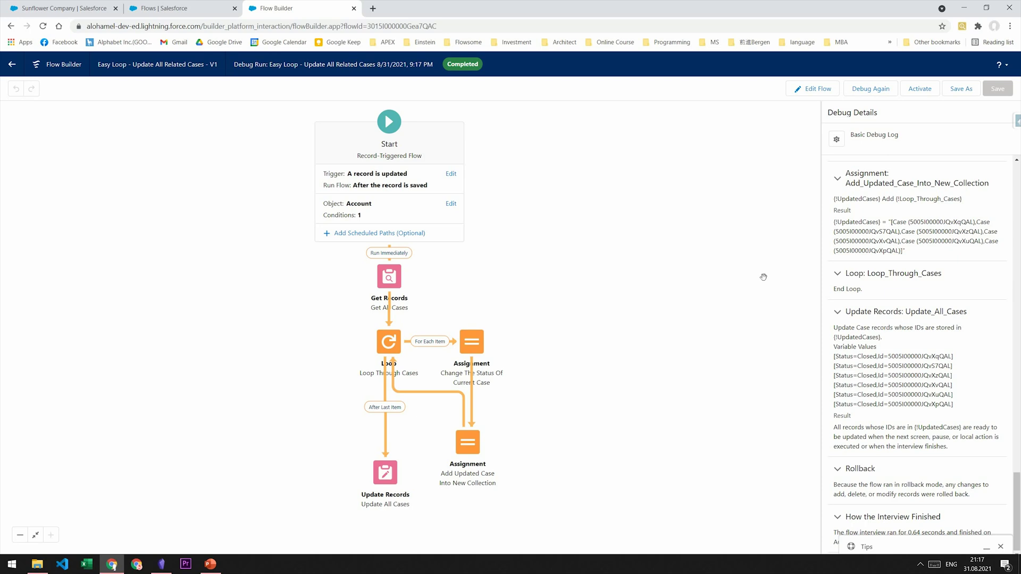
pyautogui.click(925, 92)
# Uncheck Active on the Sunflower Company account record and save it.
pyautogui.click(88, 8)
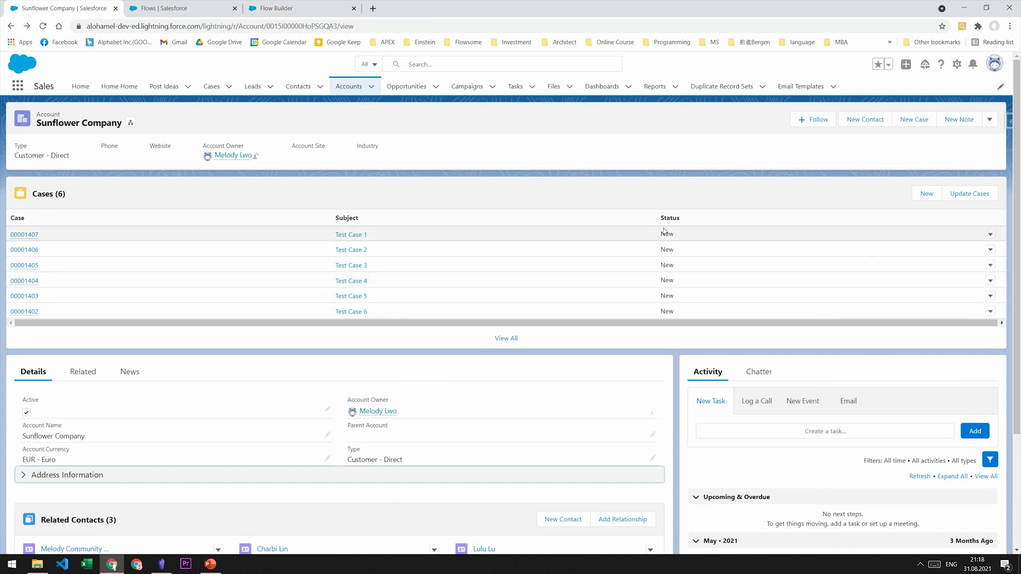
pyautogui.click(328, 413)
pyautogui.click(29, 419)
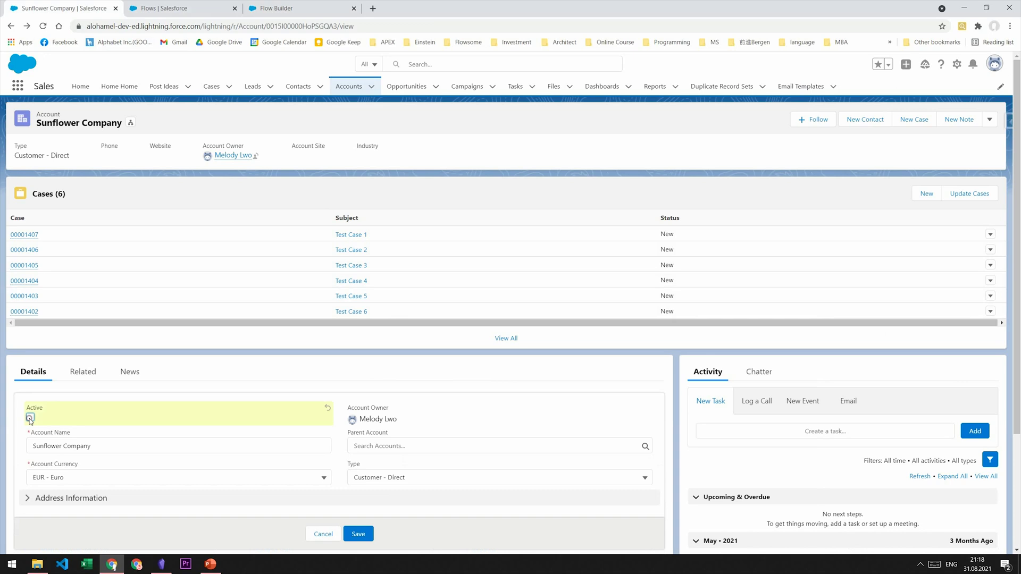
pyautogui.click(359, 534)
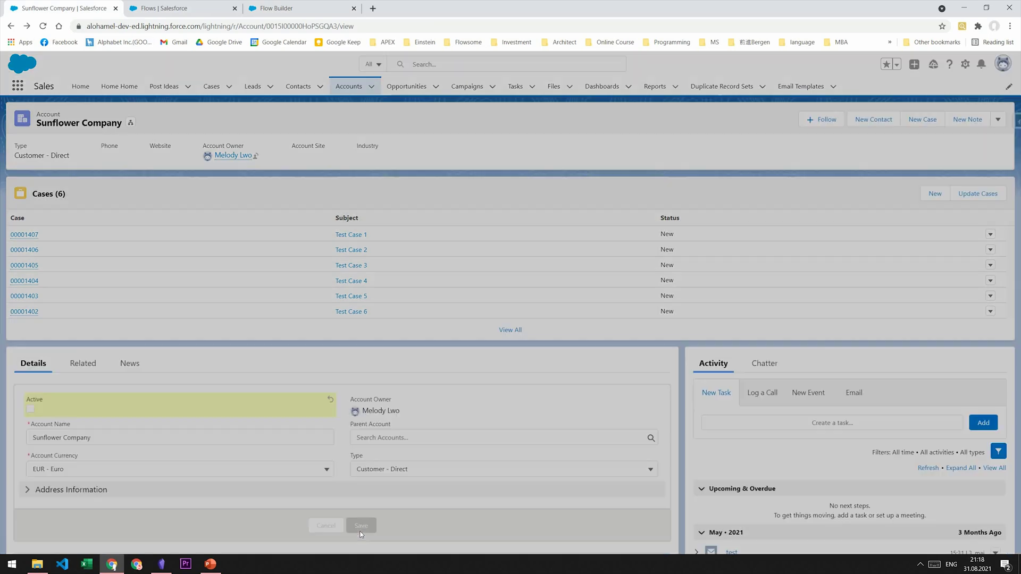